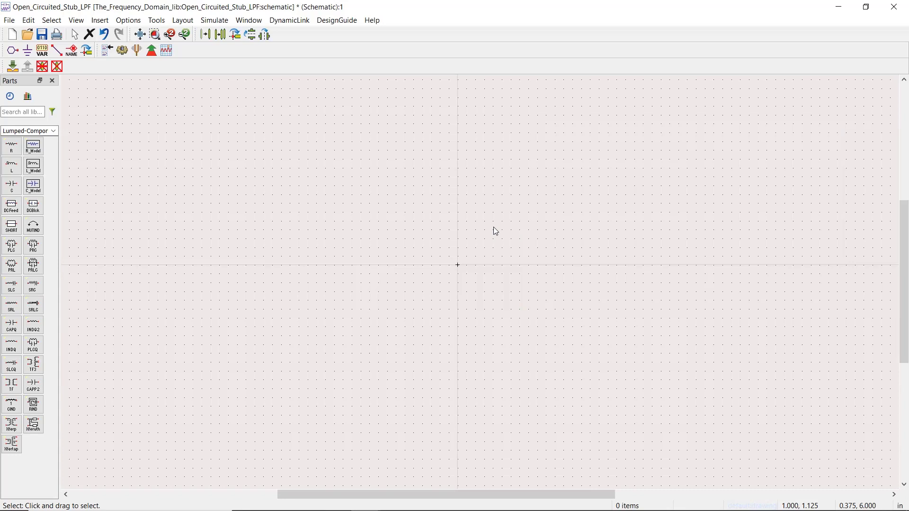
- Place an S-parameter Term port on the empty schematic, well to the left of the origin
left_click(55, 131)
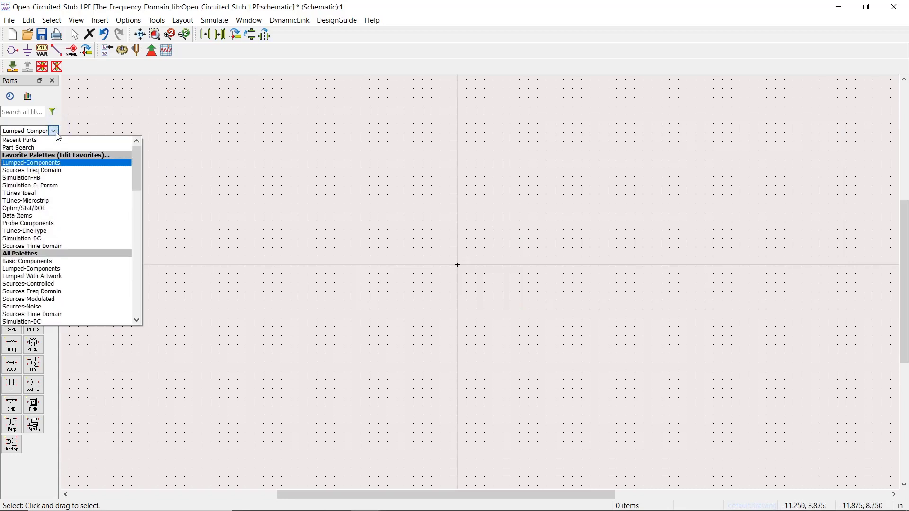
left_click(59, 185)
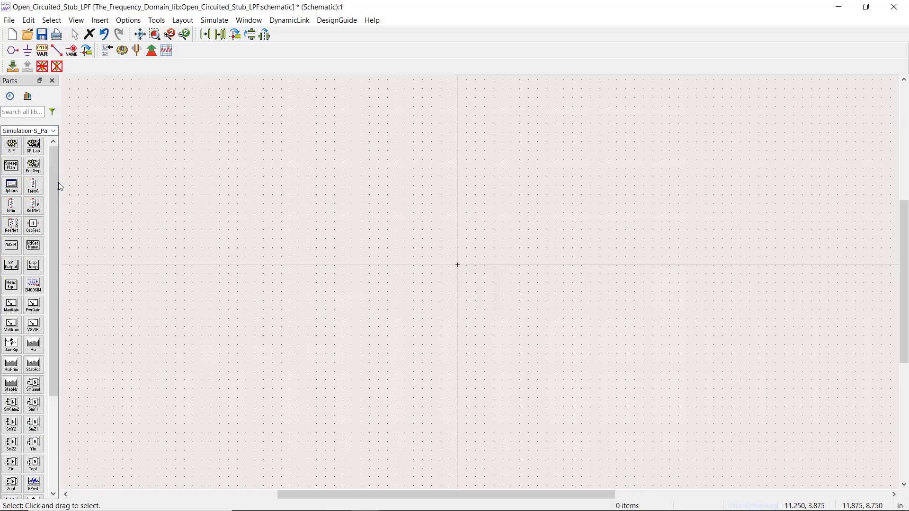
left_click(11, 206)
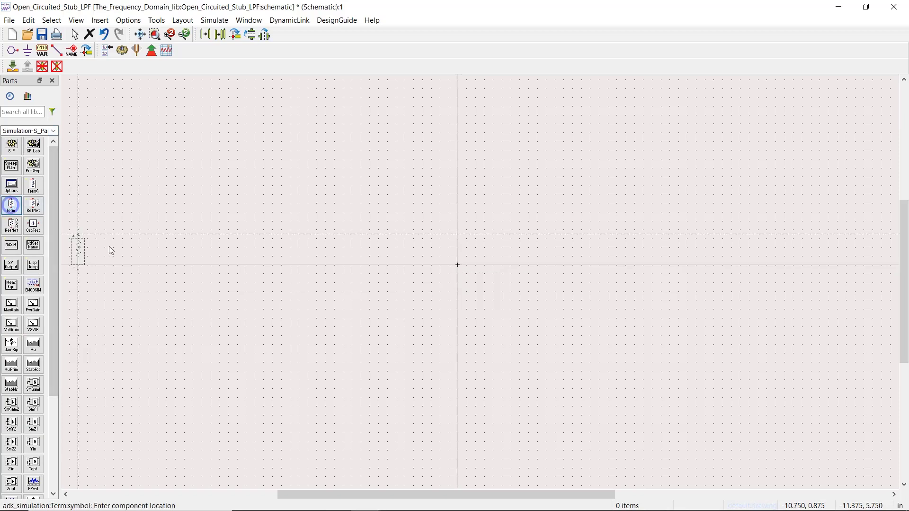
left_click(203, 267)
right_click(220, 182)
left_click(233, 185)
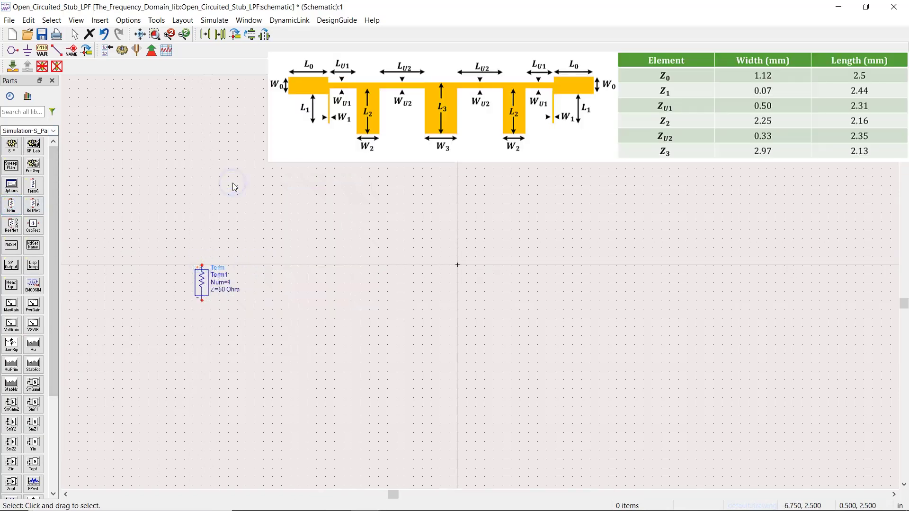
- Attach a ground symbol to the lower pin of the Term port
left_click(27, 50)
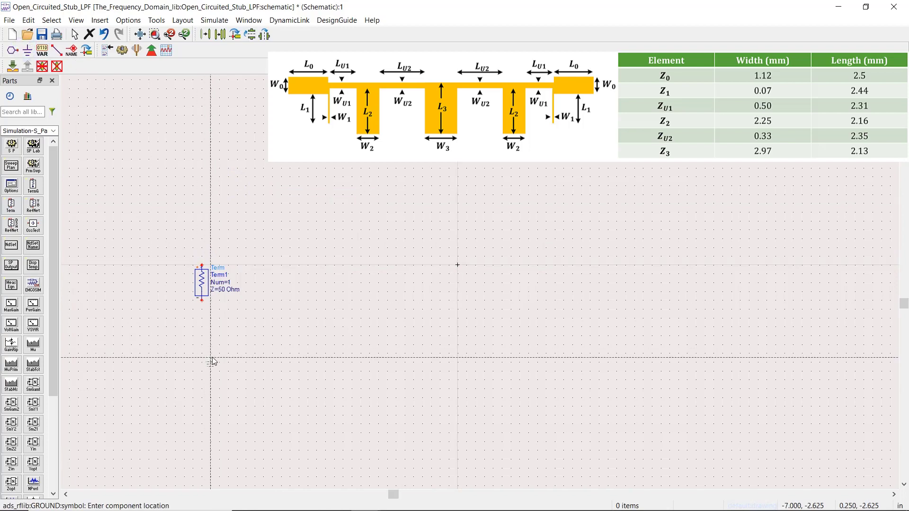
left_click(202, 303)
right_click(214, 193)
left_click(230, 199)
- Add a microstrip MLIN line at the port's upper pin and move it right, keeping it wired to the port
left_click(53, 131)
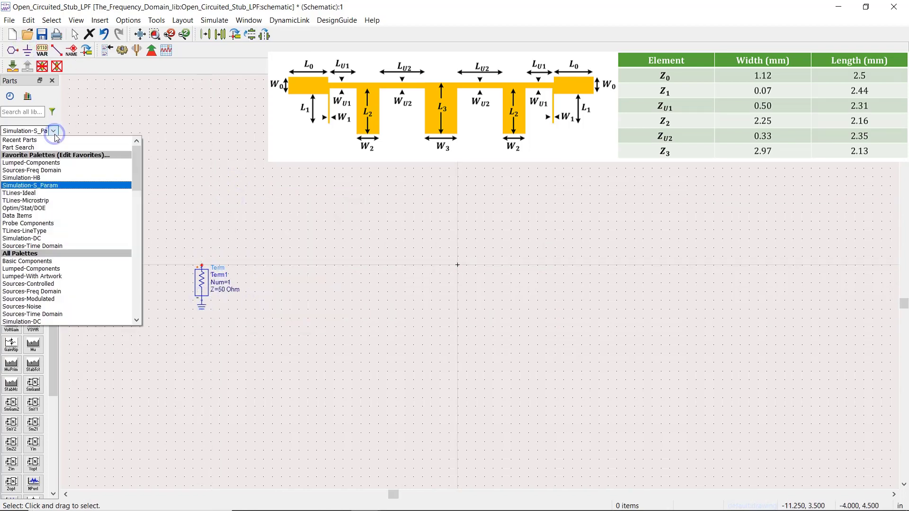
left_click(62, 200)
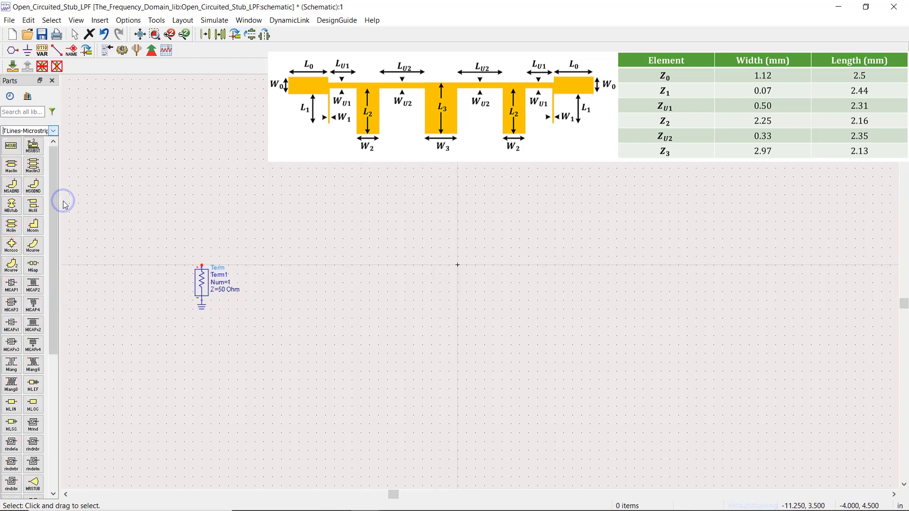
left_click_drag(54, 253, 55, 284)
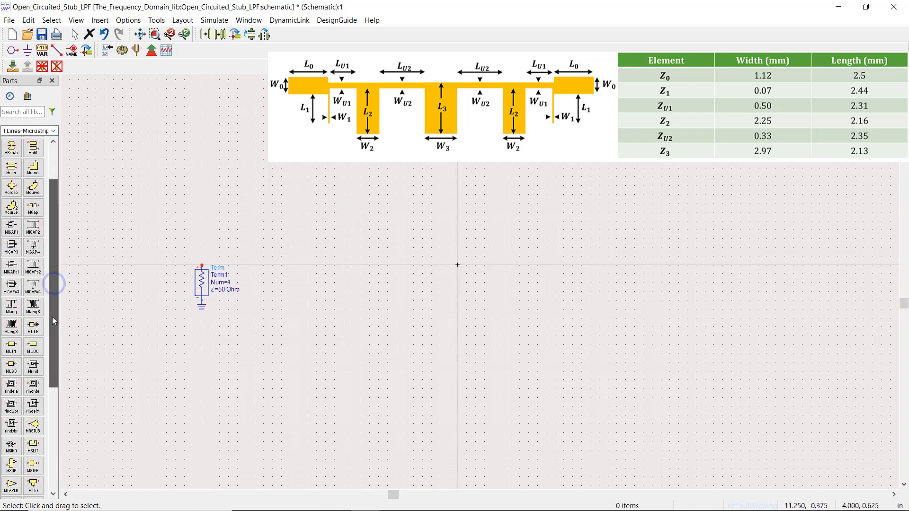
left_click(12, 350)
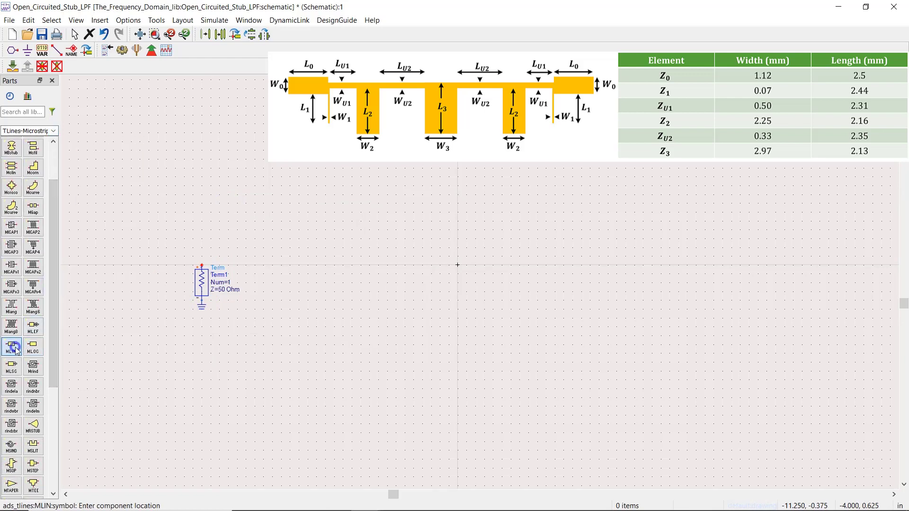
left_click(202, 264)
right_click(240, 213)
left_click(261, 218)
left_click_drag(224, 272, 304, 272)
- Set the first microstrip line's width to W0 mm and its length to L0 mm
double_click(307, 296)
type("W0 mm")
key("Tab")
type("L0")
key("Return")
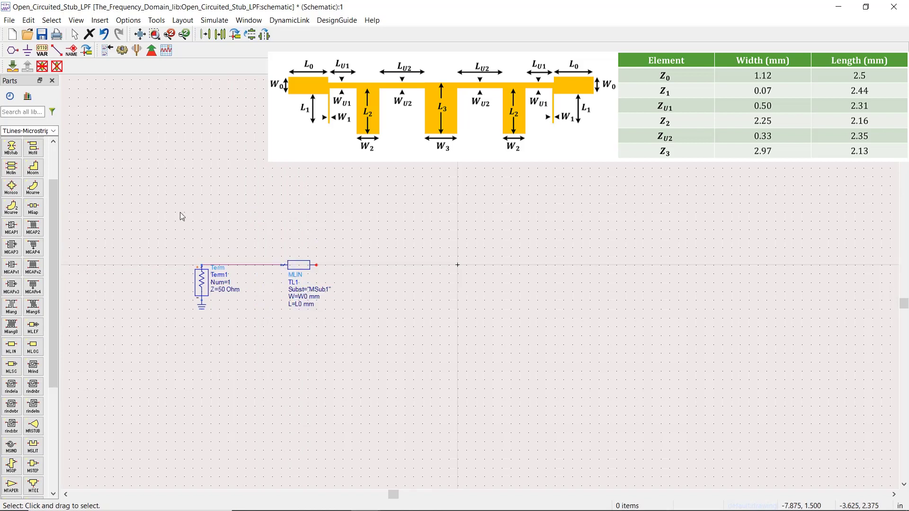
- Add an MTEE_ADS junction at the open end of TL1 and move it right, keeping the wire connection
left_click(33, 486)
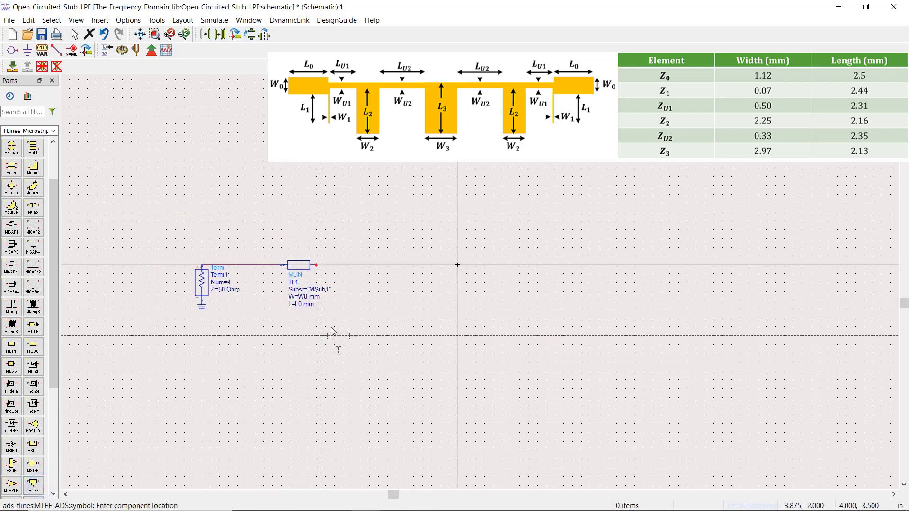
left_click(318, 271)
key("Escape")
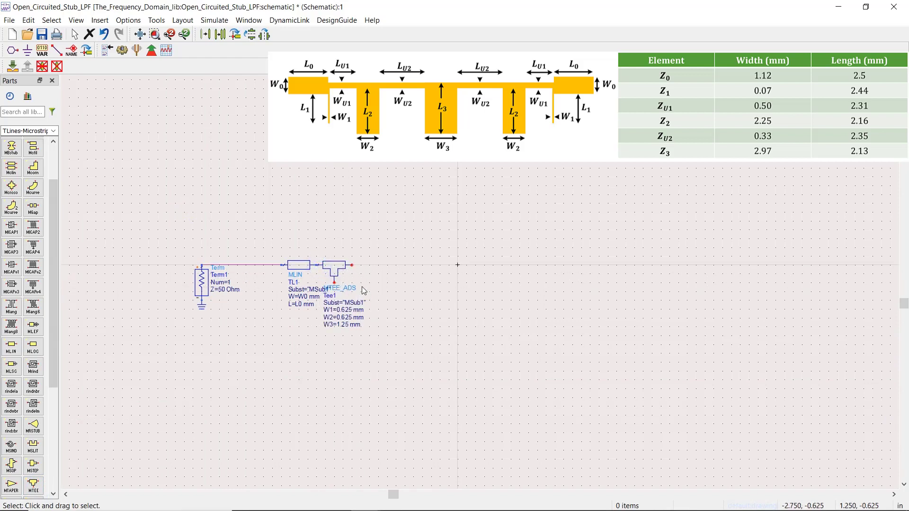
left_click_drag(344, 278, 393, 278)
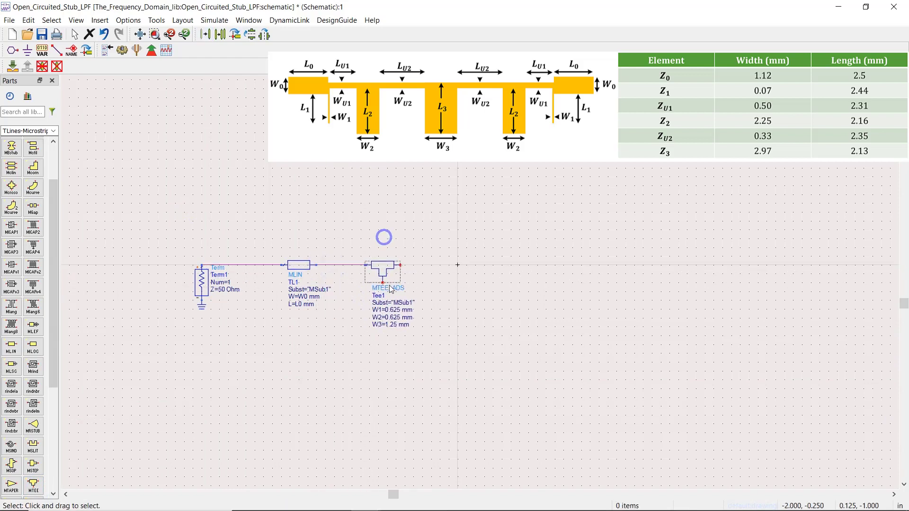
- Set the tee junction's widths to W1 = W0 mm, W2 = Wu1 mm and W3 = W1 mm
double_click(392, 309)
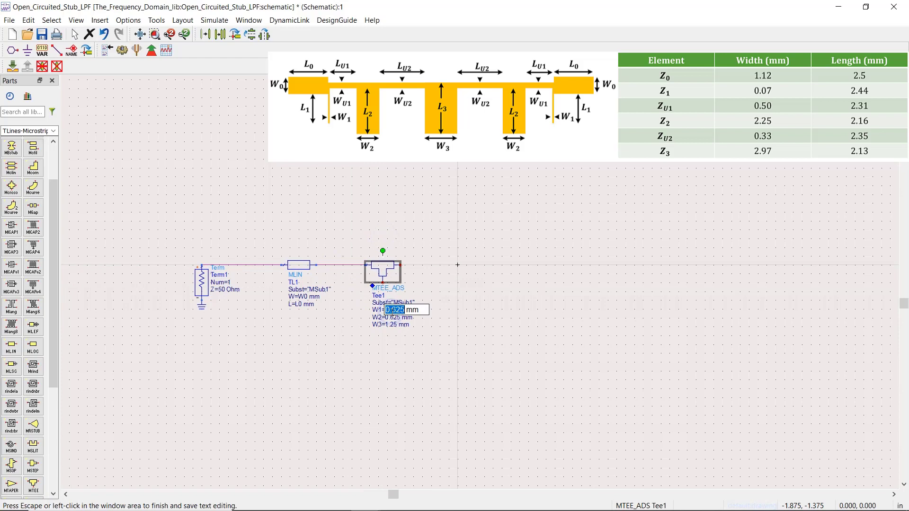
type("W0")
key("Tab")
type("W")
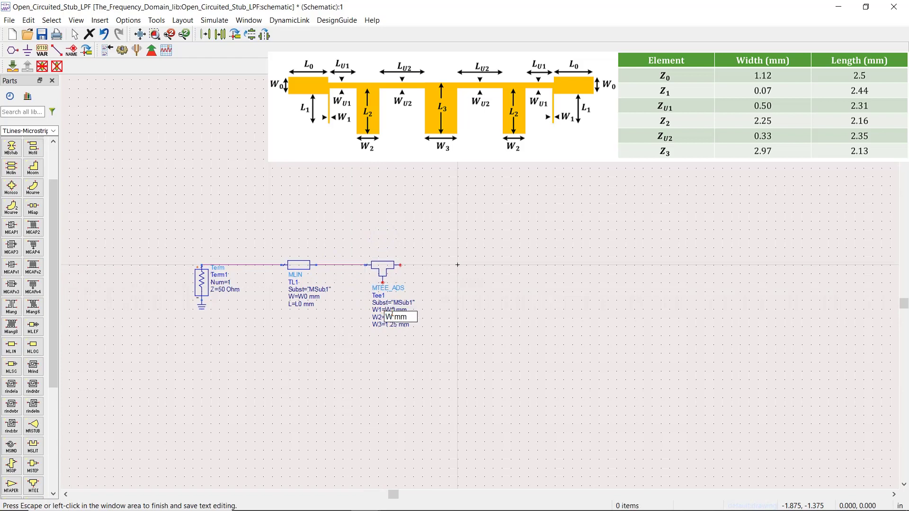
type("u1")
key("Tab")
type("W")
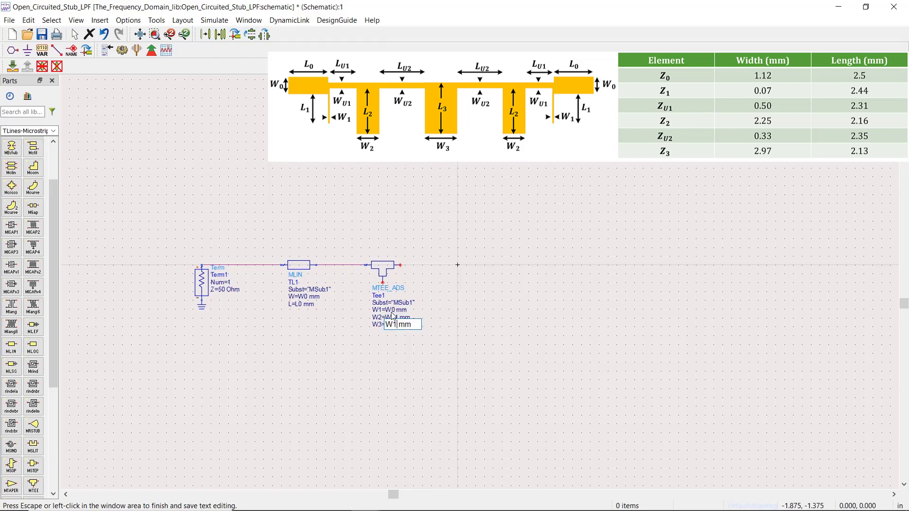
type("1")
key("Return")
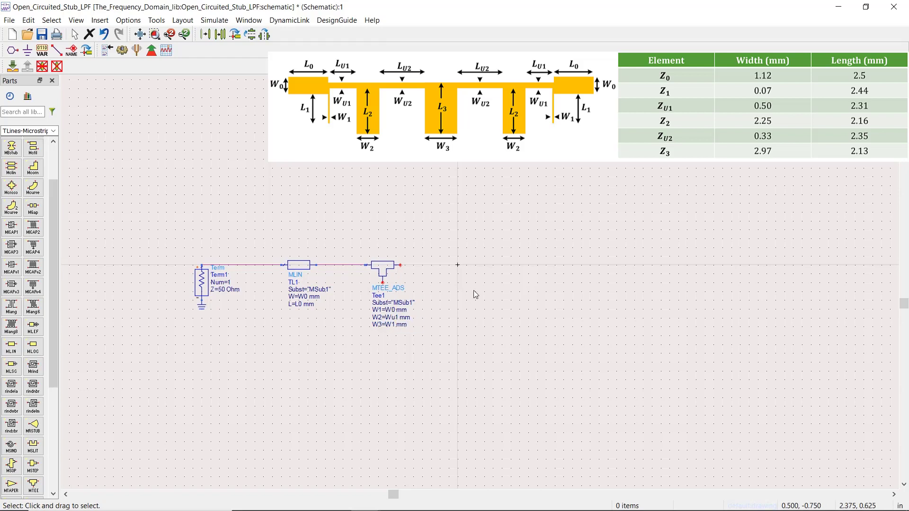
- Add a second MLIN line at the tee's right pin and move it right, keeping it wired
left_click_drag(527, 335, 473, 267)
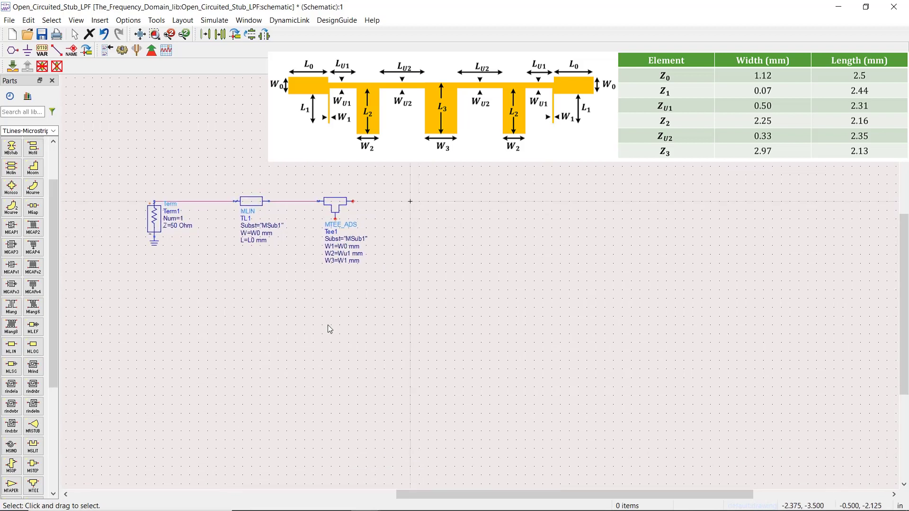
left_click(12, 347)
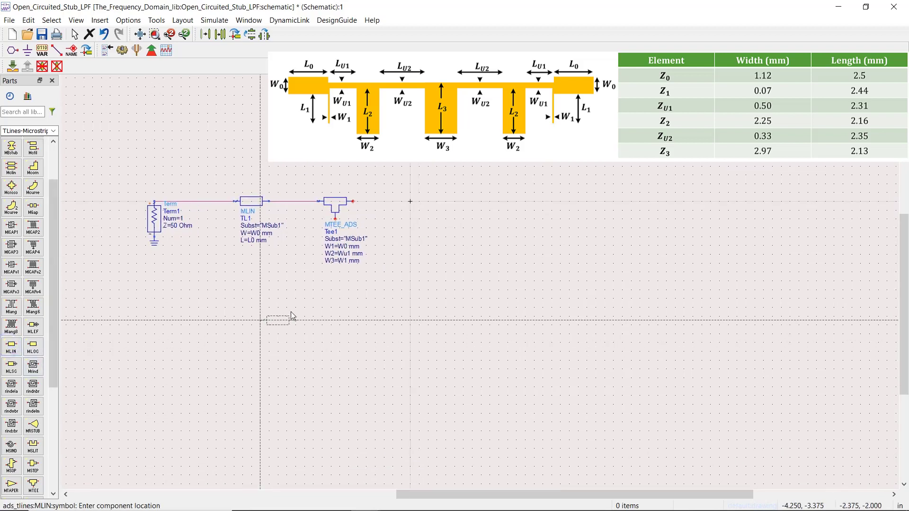
left_click(355, 202)
key("Escape")
left_click_drag(375, 204, 424, 204)
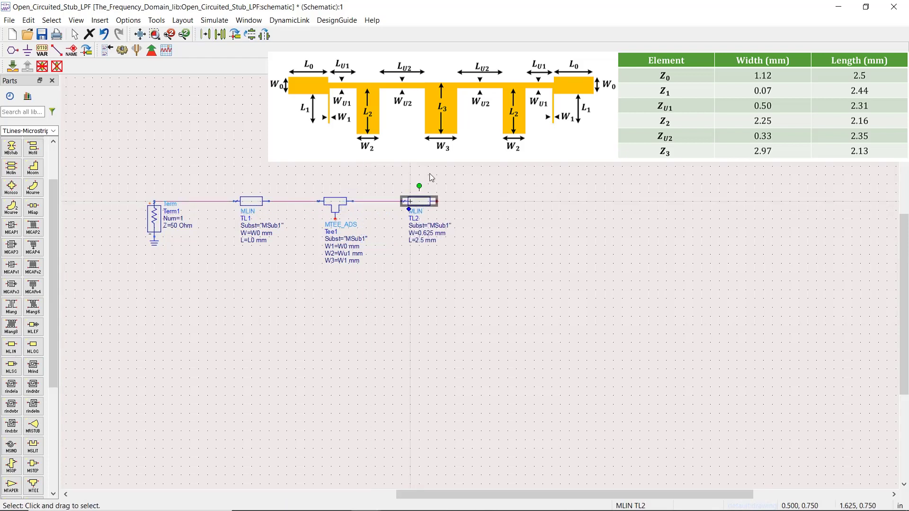
- Set the TL2 line's width to Wu1 mm and its length to Lu1 mm
double_click(423, 233)
double_click(424, 233)
type("W")
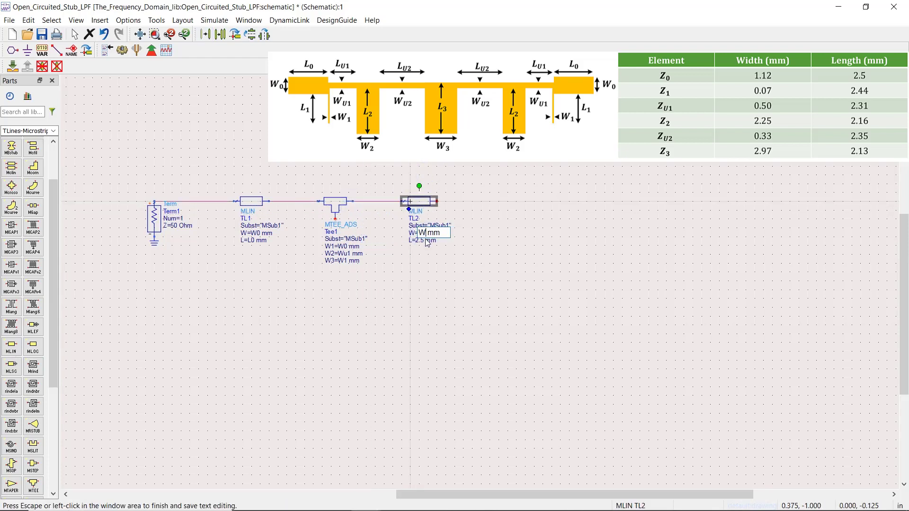
type("u1")
double_click(426, 240)
type("Lu1")
left_click(418, 294)
- Add an MLOC open-circuited stub at the tee's lower pin and move it down, keeping it wired
left_click(33, 346)
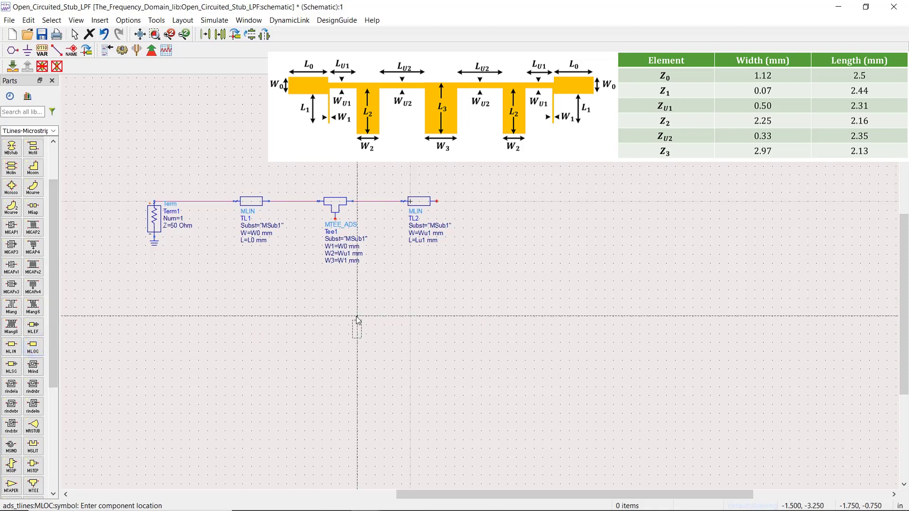
left_click(335, 219)
key("Escape")
left_click_drag(338, 240, 338, 308)
- Set the open stub's width to W1 mm and its length to L1 mm
double_click(358, 310)
type("W1 mm")
double_click(359, 316)
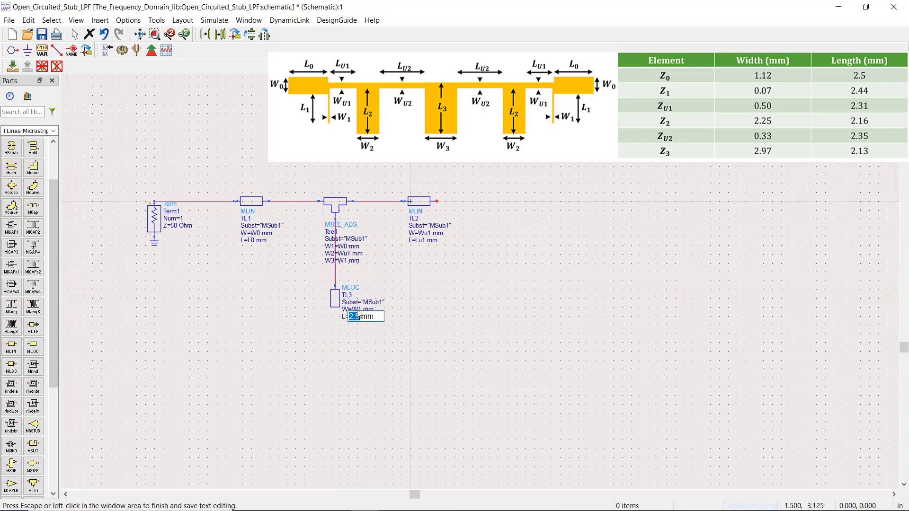
type("L1")
left_click(454, 268)
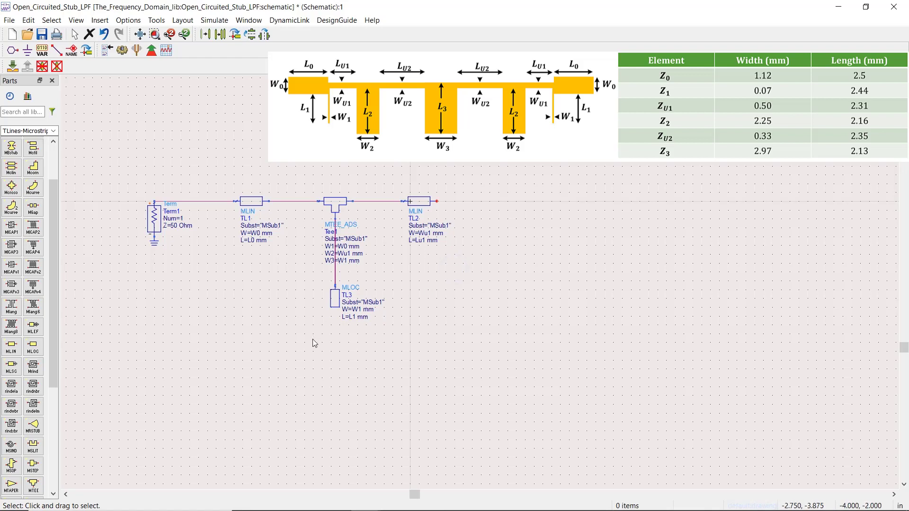
- Duplicate the tee, its MLOC stub and the TL2 line, and connect the copy to the right end of TL2
left_click_drag(313, 344, 479, 170)
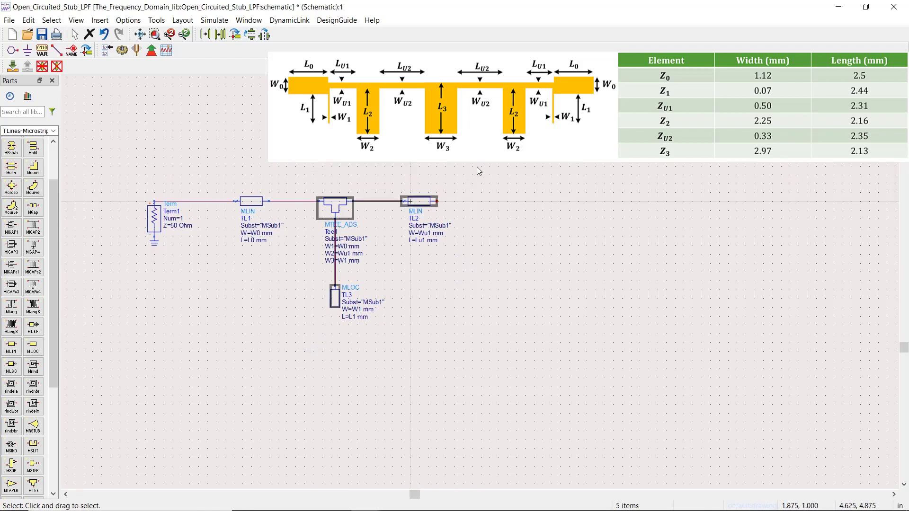
key("ctrl+v")
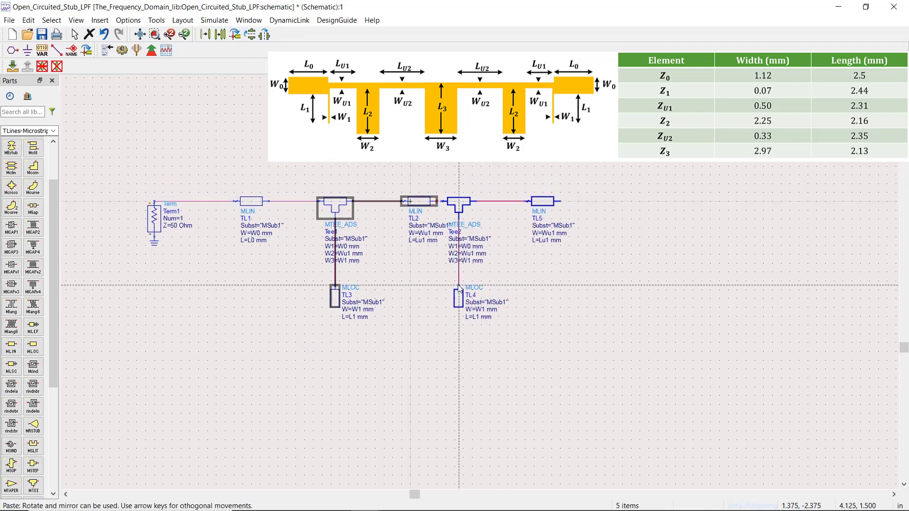
left_click_drag(458, 288, 493, 288)
left_click(490, 175)
- Set the second tee's widths to W1 = Wu1 mm, W2 = Wu2 mm and W3 = W2 mm
double_click(497, 246)
type("Wu1")
key("Tab")
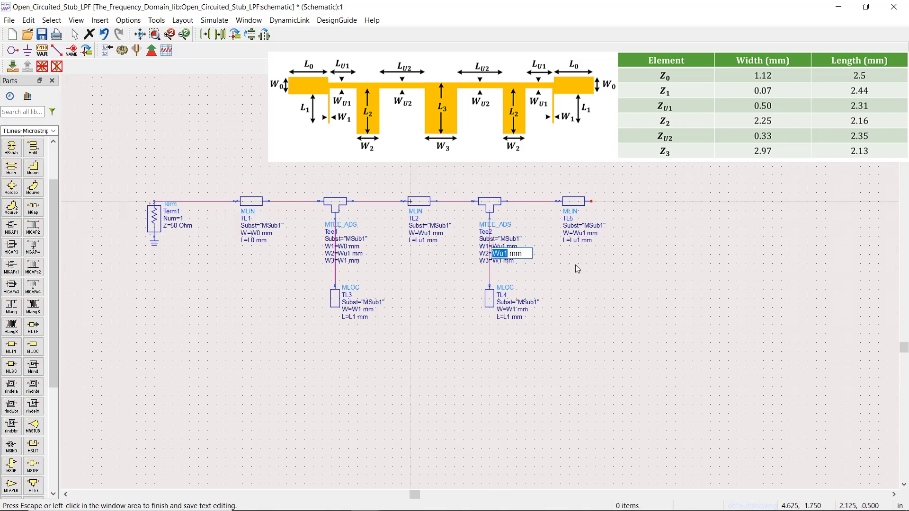
type("Wu2")
key("Tab")
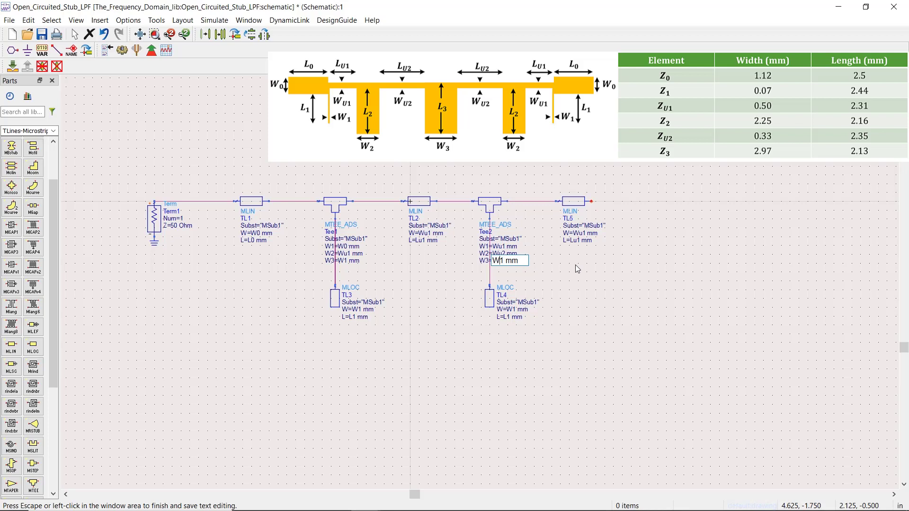
type("W2")
key("Return")
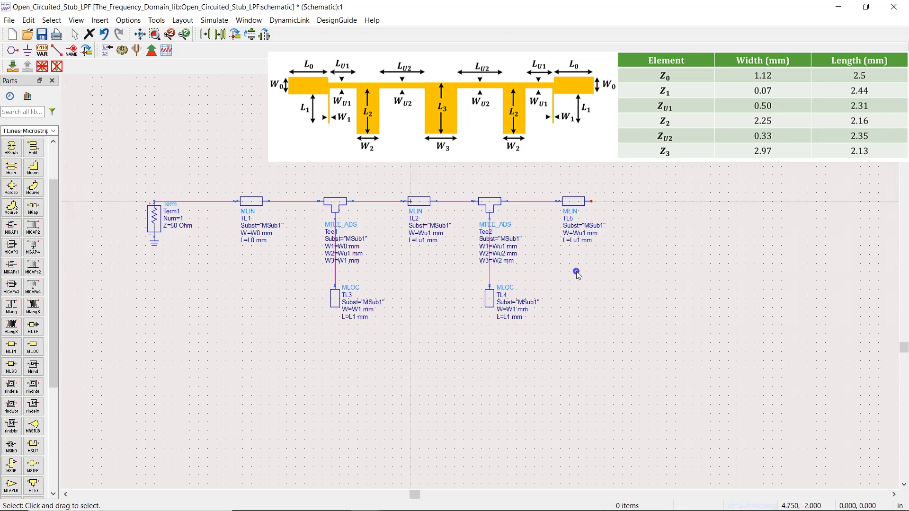
- Set the second open stub, TL4, to width W2 mm and length L2 mm
left_click(514, 310)
left_click(513, 310)
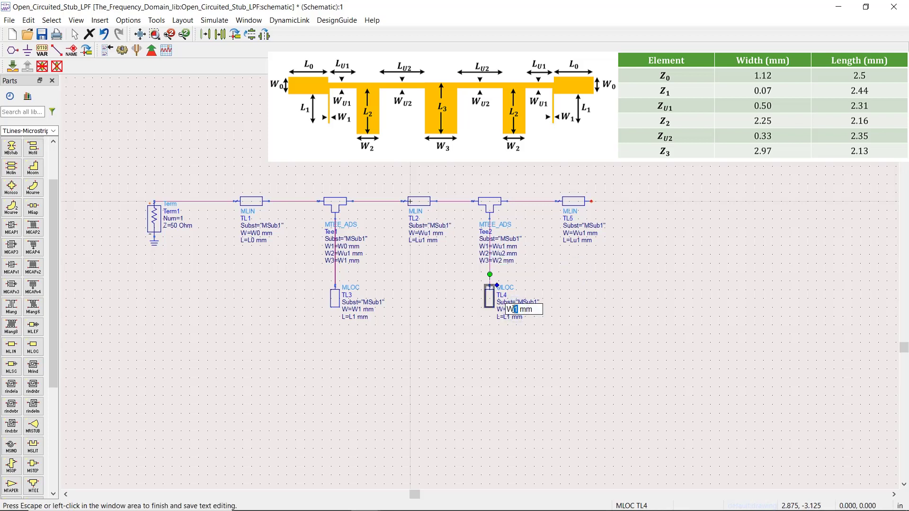
left_click(529, 341)
left_click(506, 317)
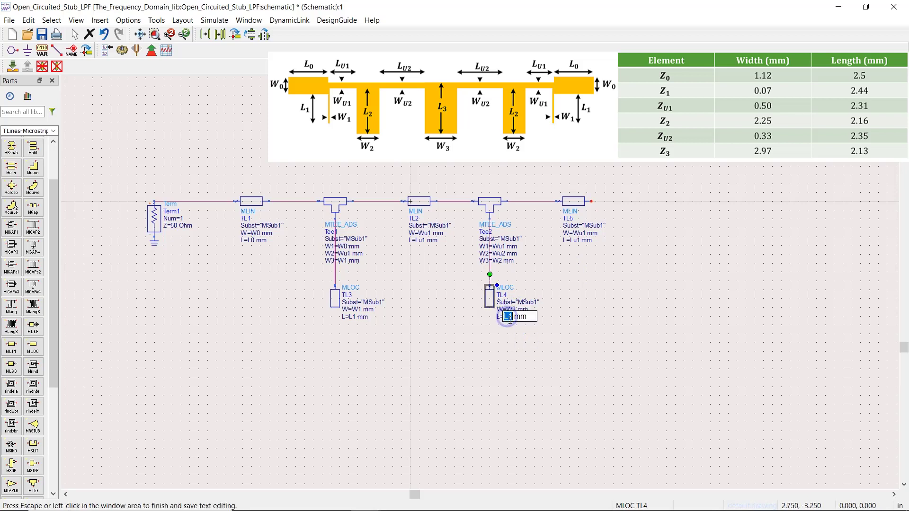
left_click(510, 316)
left_click(568, 300)
- Set the copied series line, TL5, to width Wu2 mm and length Lu2 mm
left_click(586, 232)
left_click(586, 233)
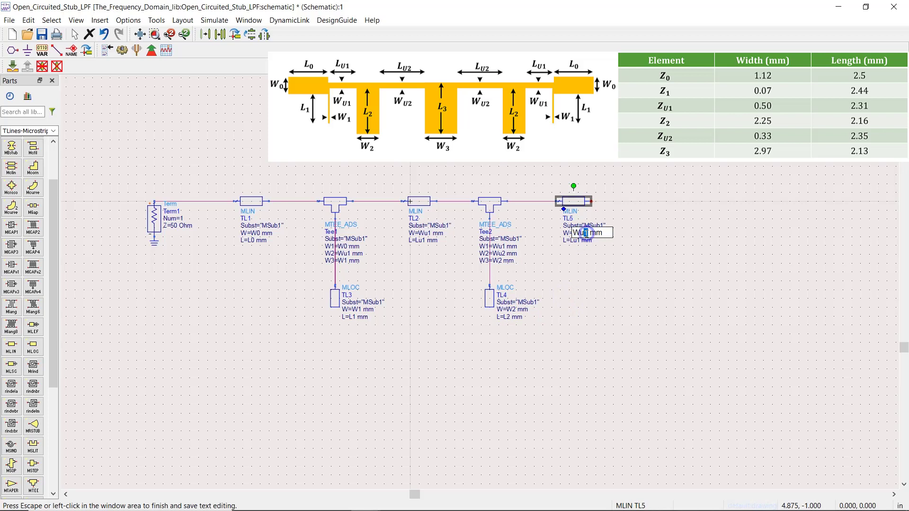
type("2")
left_click(574, 262)
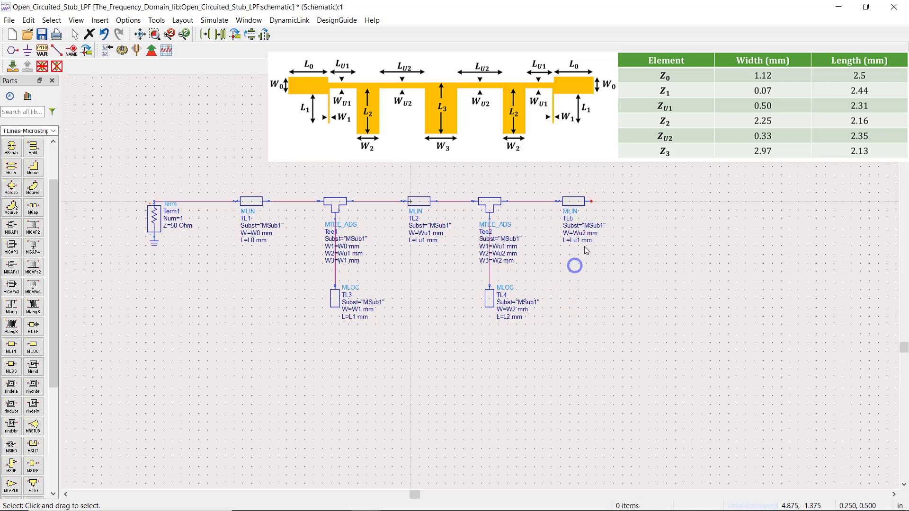
left_click(582, 240)
left_click(580, 240)
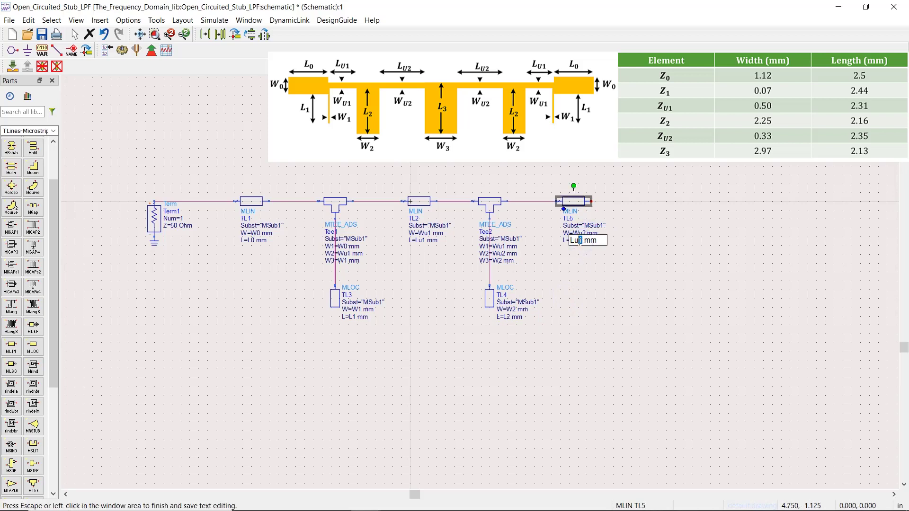
left_click(585, 281)
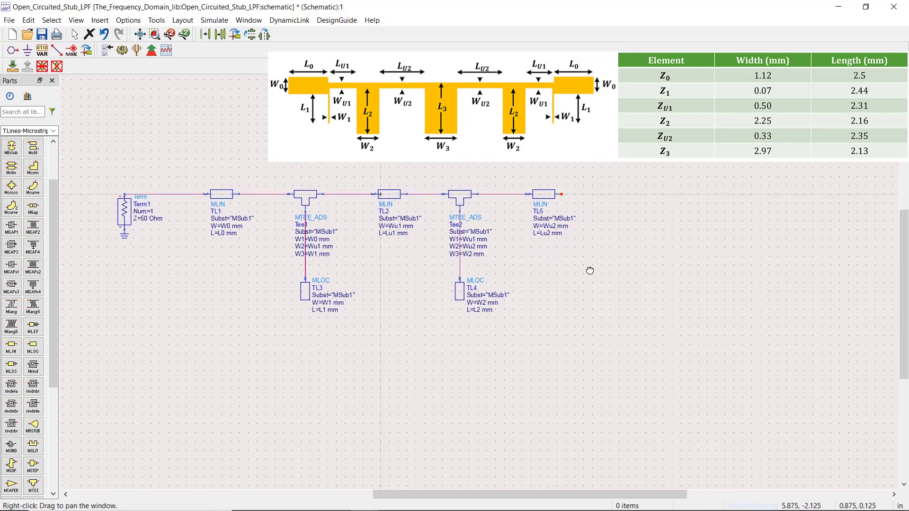
- Duplicate the second tee with its MLOC stub and connect the copy to the right end of TL5
left_click_drag(422, 348, 497, 173)
key("ctrl+c")
key("ctrl+v")
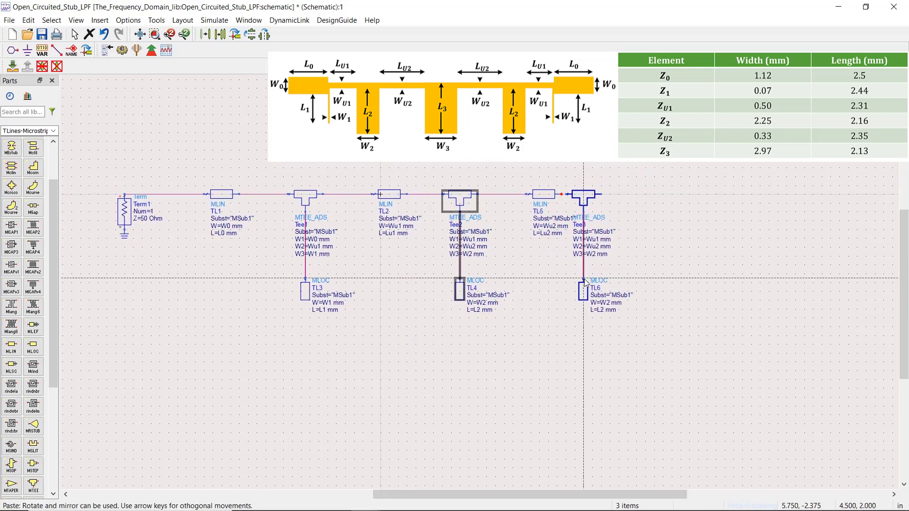
left_click(582, 279)
left_click_drag(582, 280, 626, 280)
left_click(631, 172)
- Set the third tee's widths to W1 = Wu2 mm and W3 = W3 mm
double_click(631, 242)
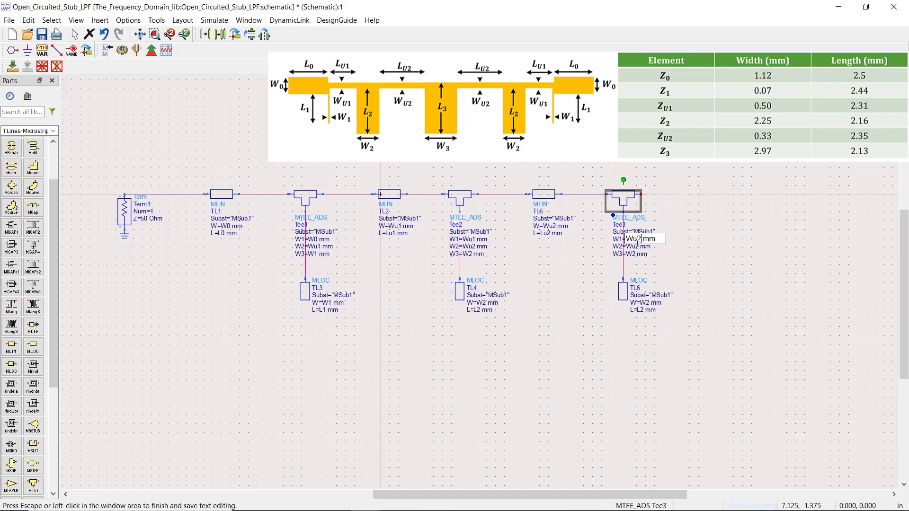
left_click(701, 267)
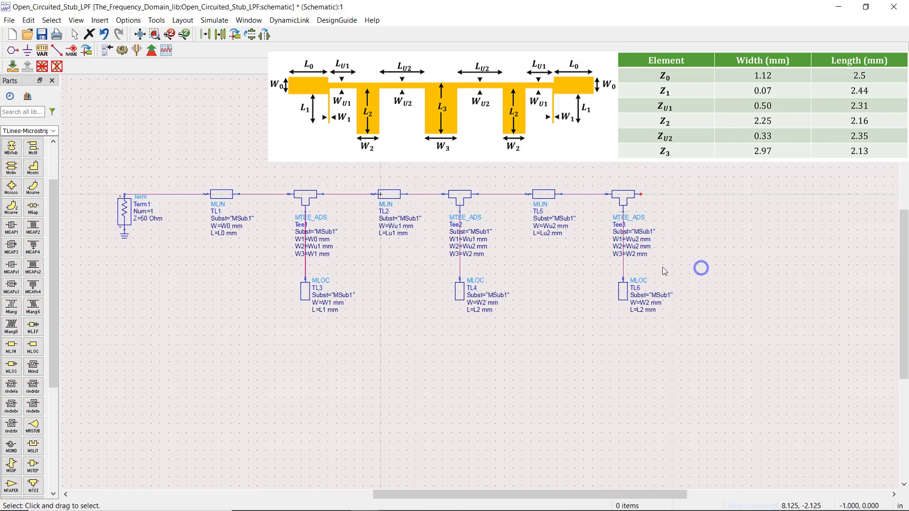
double_click(635, 254)
left_click(636, 254)
left_click_drag(633, 255, 636, 254)
left_click(662, 274)
- Set the third open stub, TL6, to width W3 mm and length L3 mm
double_click(650, 302)
left_click_drag(651, 302, 646, 302)
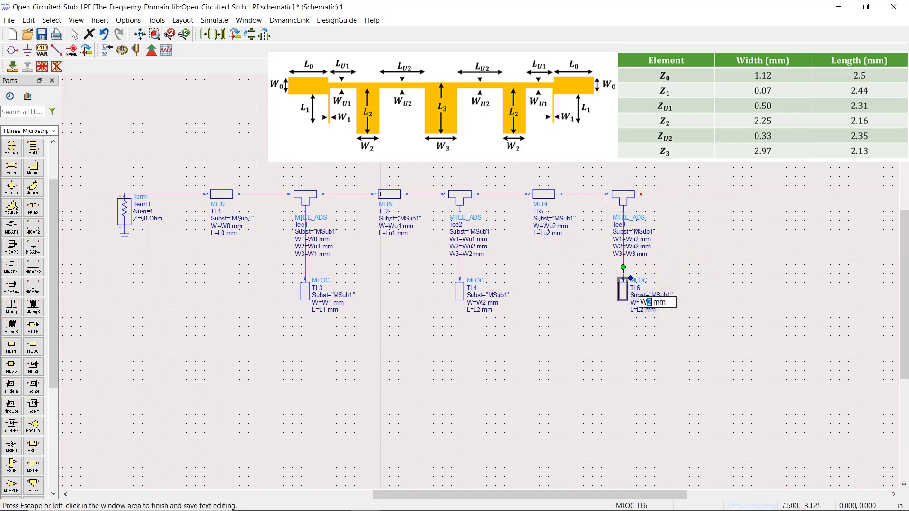
type("3")
left_click(645, 322)
double_click(643, 310)
left_click_drag(646, 309, 641, 310)
type("3")
left_click(580, 337)
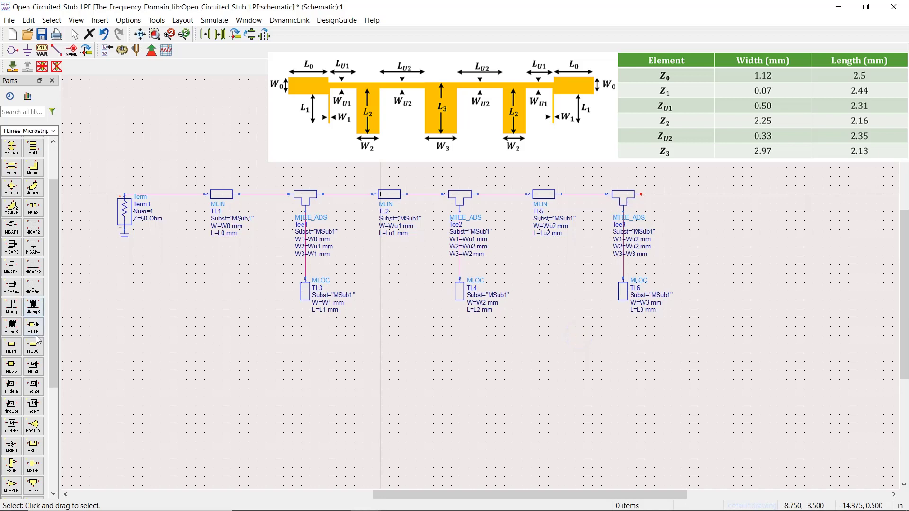
- Duplicate the filter half from the termination through TL5, leaving out the third tee and its stub, and place the copy below
left_click_drag(105, 337, 579, 176)
left_click(579, 193, "ctrl")
key("ctrl+c")
scroll(517, 263, "down", 2)
key("ctrl+v")
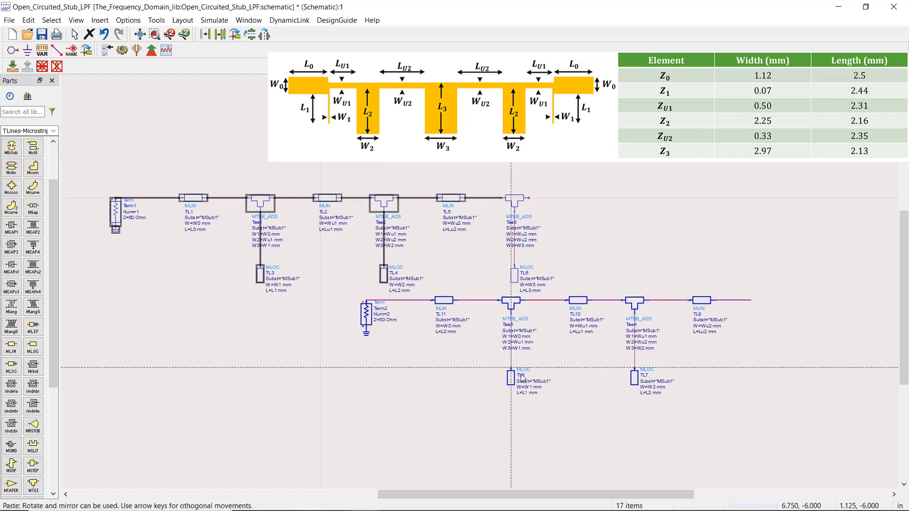
left_click(534, 417)
- Mirror the copied half about the Y axis and attach its TL9 end to the third tee's right port
left_click(264, 34)
left_click(767, 341)
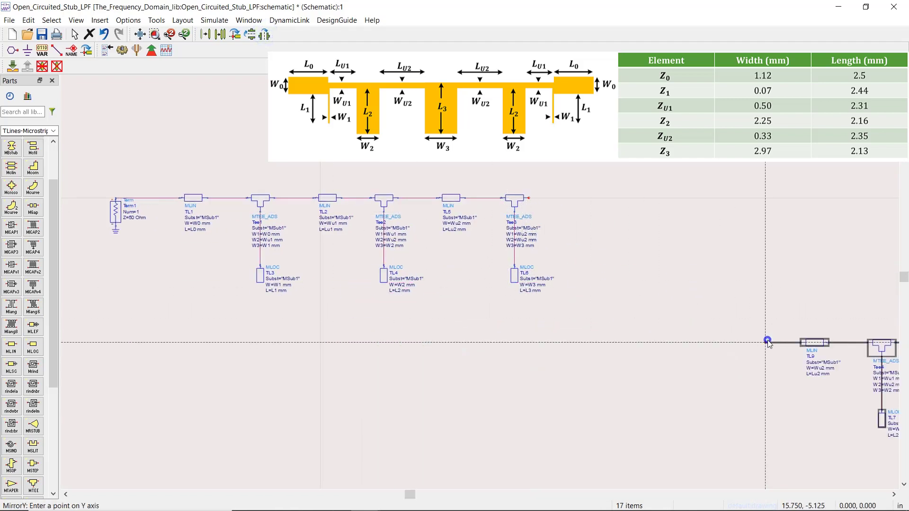
key("Escape")
left_click_drag(767, 344, 522, 189)
left_click(532, 180)
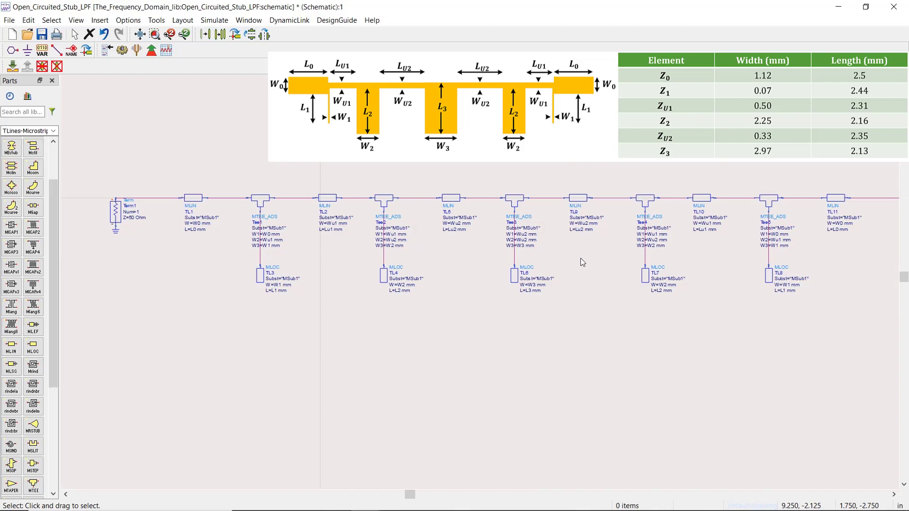
- Place an MSUB microstrip substrate component above the input end of the filter
scroll(493, 254, "down", 2)
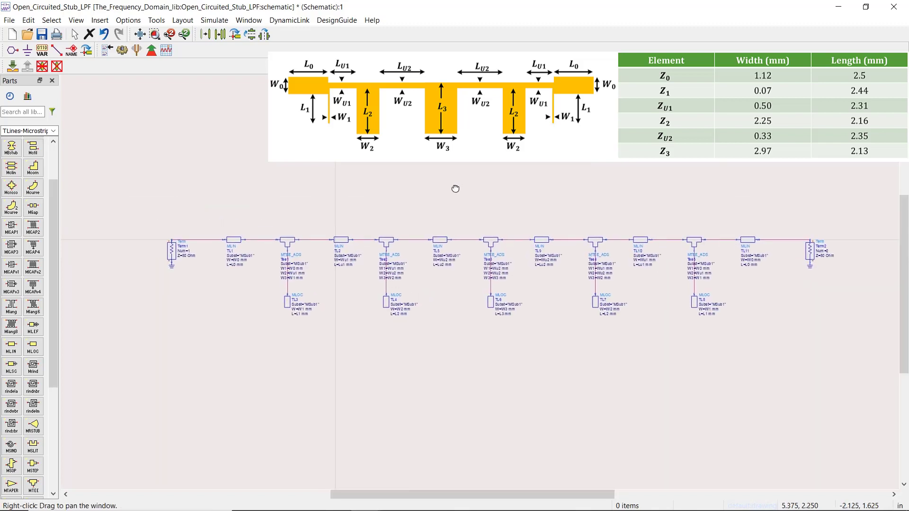
scroll(456, 238, "up", 1)
left_click_drag(457, 245, 430, 232)
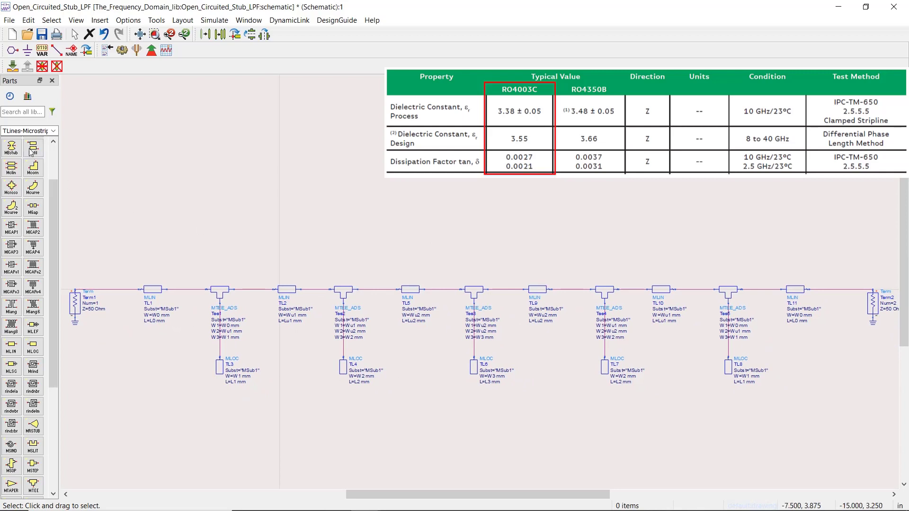
left_click(54, 131)
left_click(54, 133)
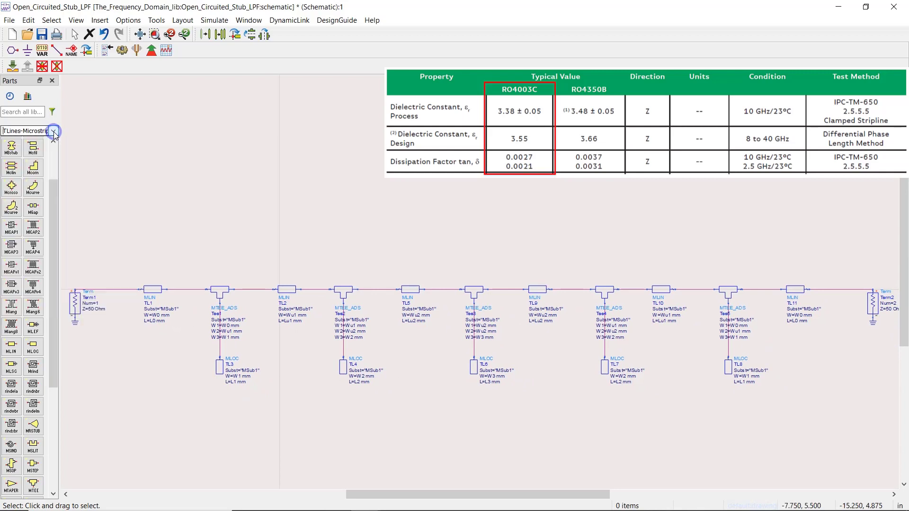
left_click_drag(53, 200, 54, 162)
left_click(11, 145)
left_click(163, 140)
key("Escape")
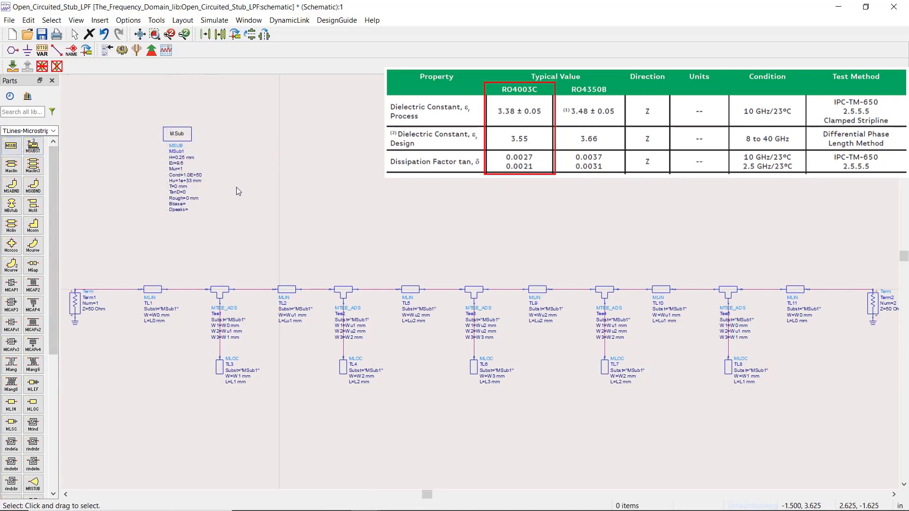
- Set the MSub1 substrate to H = 0.508 mm, Er = 3.55 and Cond = 5.8e7
double_click(184, 135)
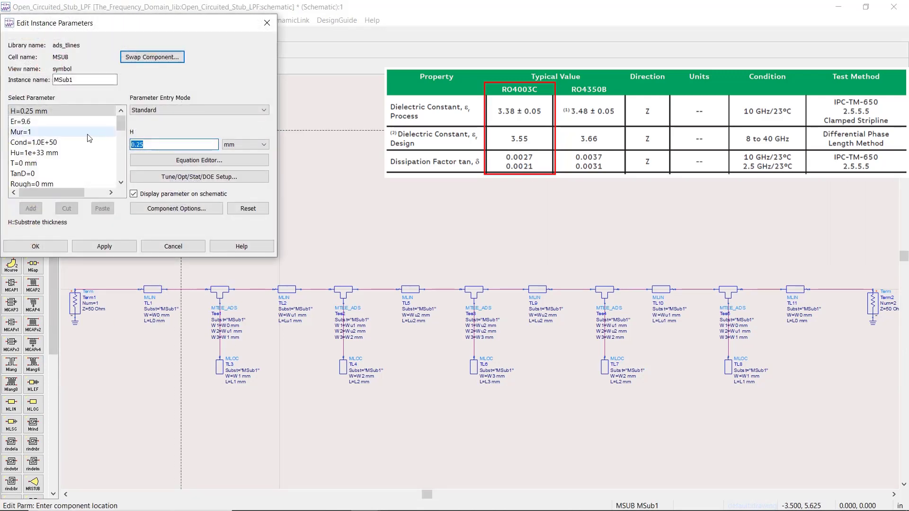
left_click_drag(272, 257, 356, 463)
left_click(190, 143)
key("BackSpace")
key("BackSpace")
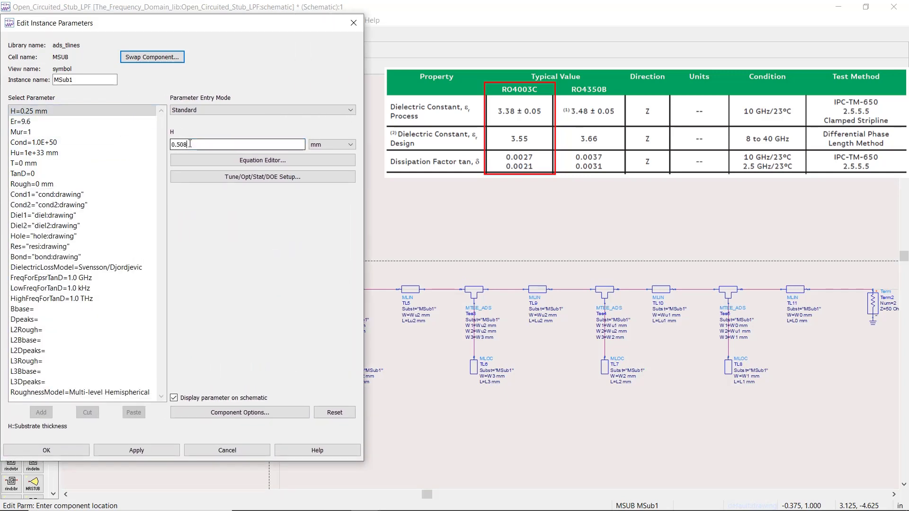
left_click(49, 123)
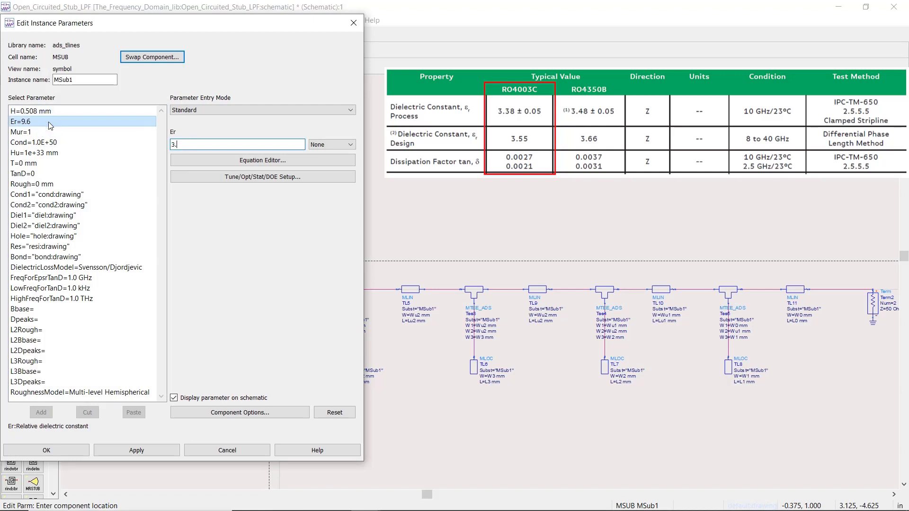
left_click(55, 143)
type("5.")
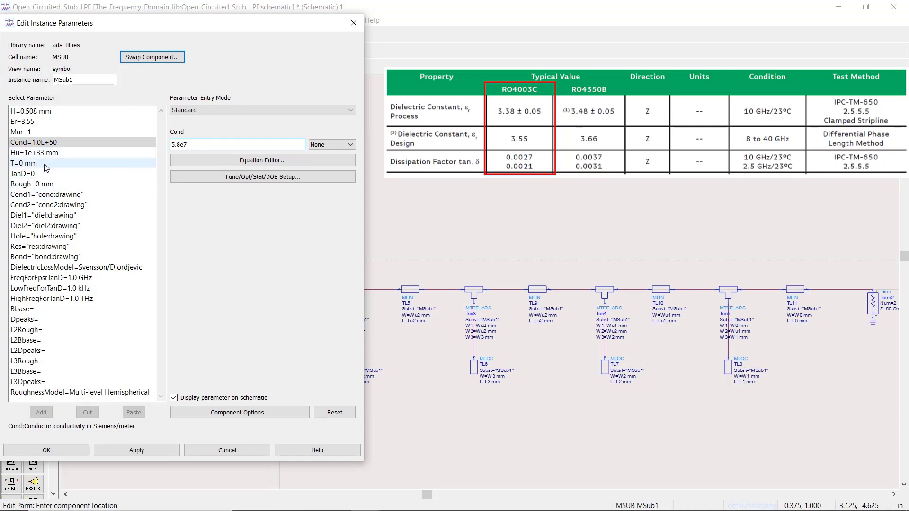
type("8e7")
- Set MSub1's T to 18 um, TanD to 0.0027 and FreqForEpsrTanD to 10 GHz, and apply the parameters
left_click(46, 163)
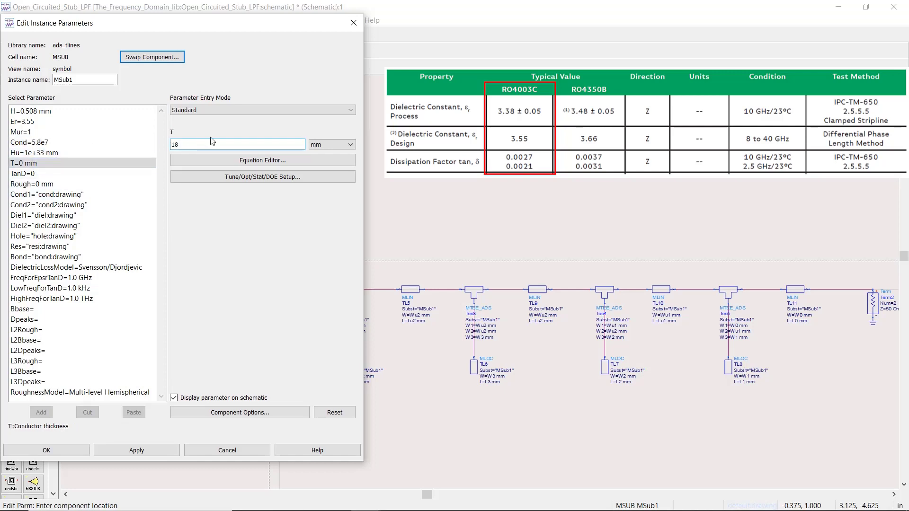
left_click(320, 146)
left_click(325, 161)
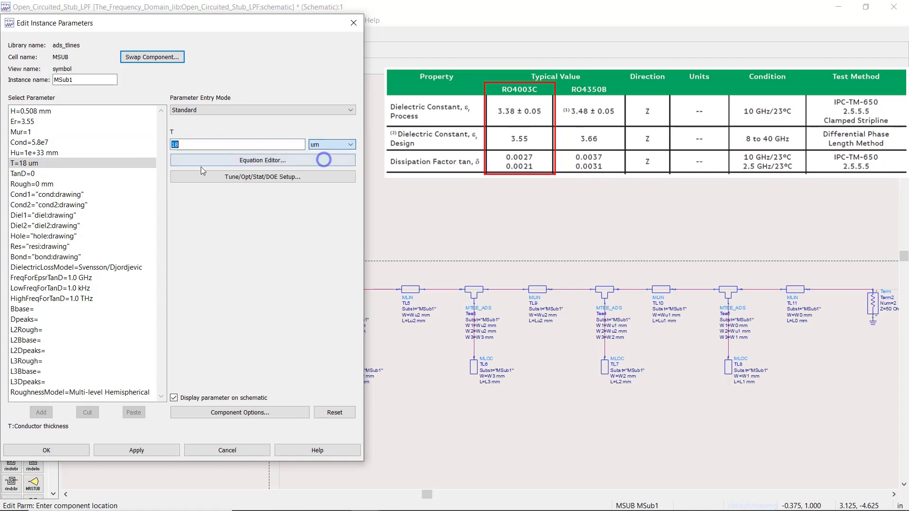
left_click(66, 175)
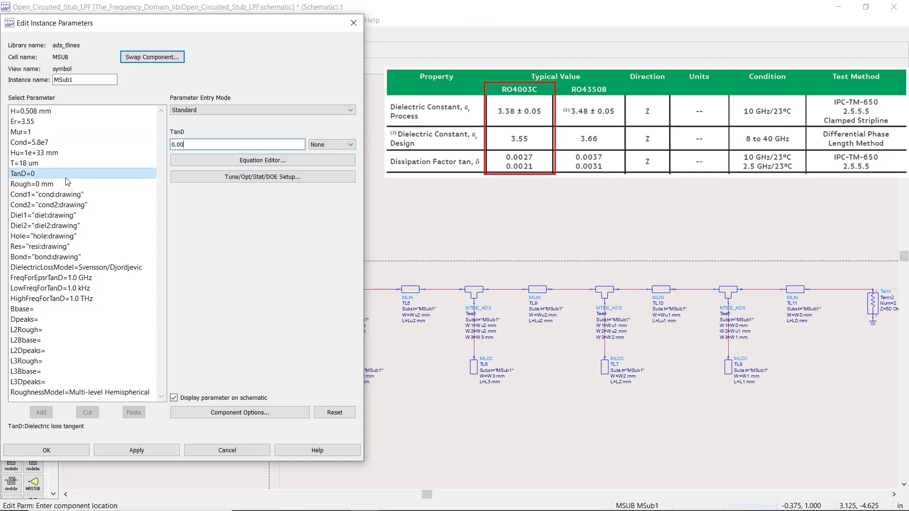
left_click(69, 279)
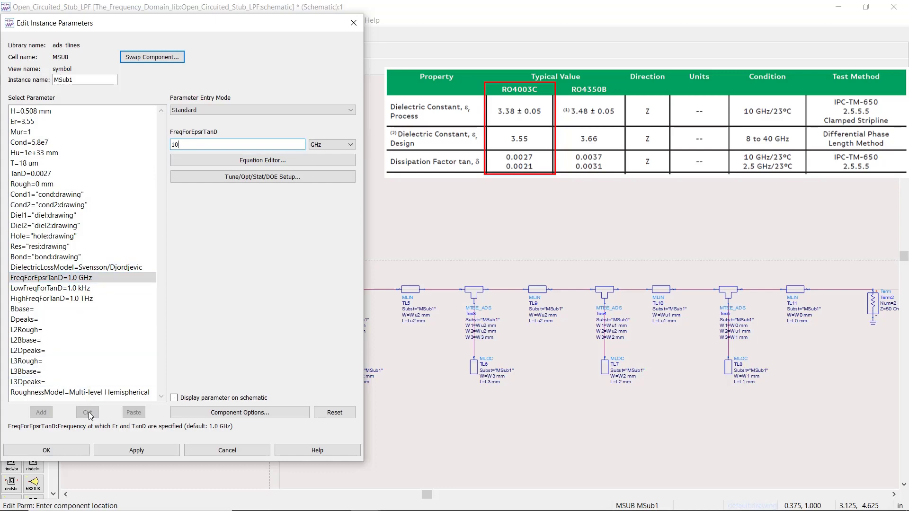
left_click(137, 450)
left_click(72, 451)
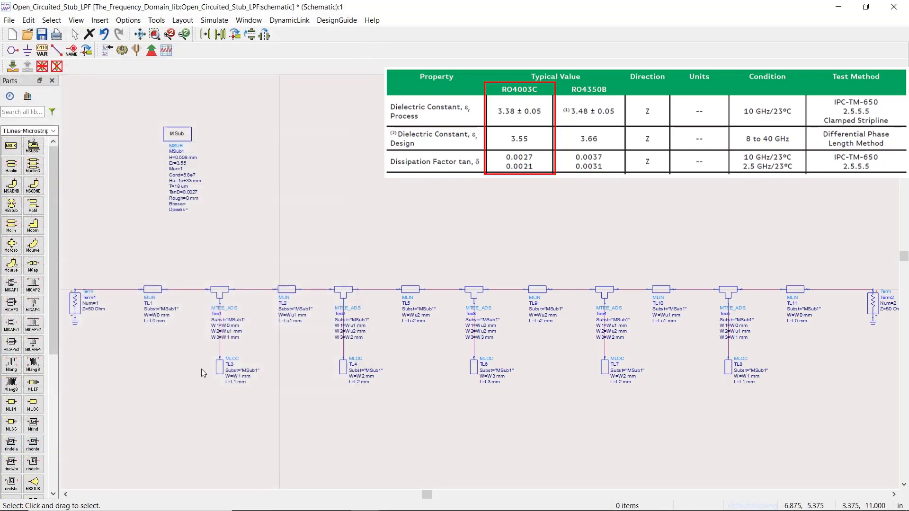
- Place an S-parameter simulation controller to the right of the MSub block
left_click(53, 130)
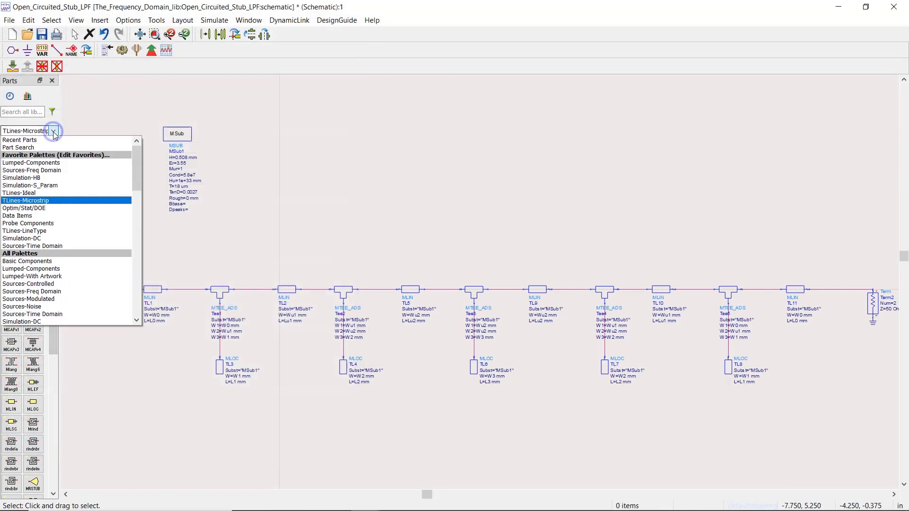
left_click(46, 190)
left_click(11, 145)
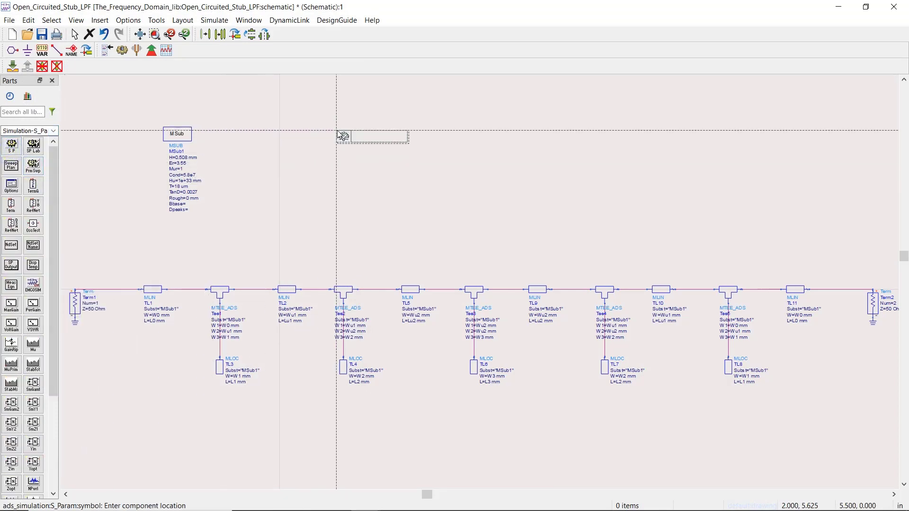
left_click(304, 133)
right_click(331, 109)
left_click(345, 112)
- Set the S-parameter sweep to start at 0.01 GHz, stop at 30 GHz and step by 0.01 GHz
scroll(312, 164, "up", 1)
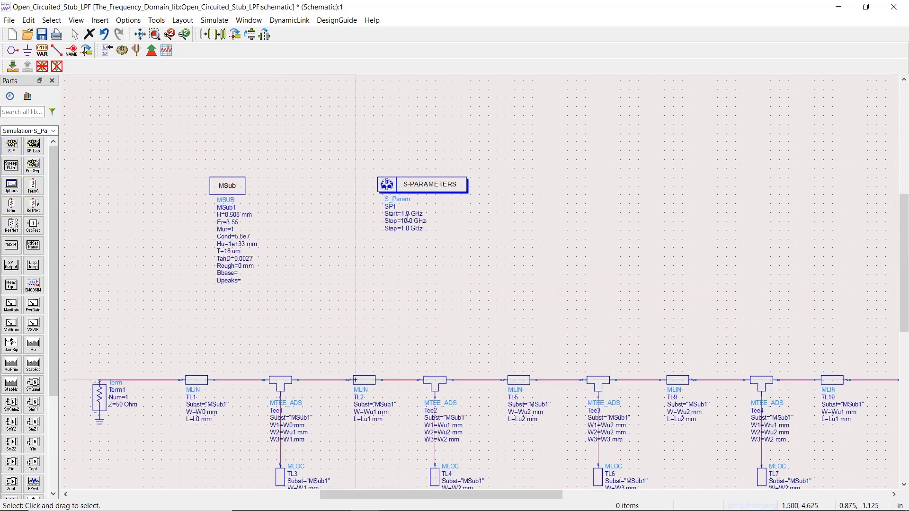
double_click(405, 185)
left_click_drag(98, 152, 47, 154)
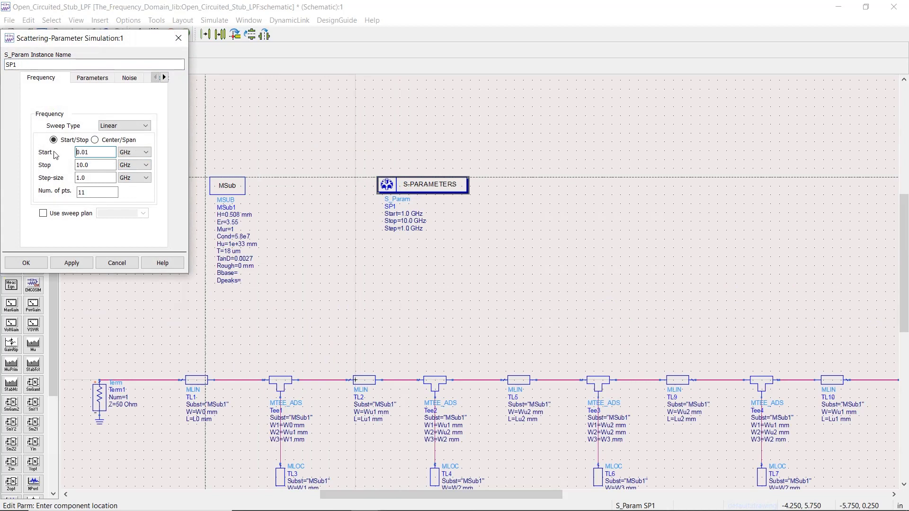
left_click_drag(87, 164, 69, 179)
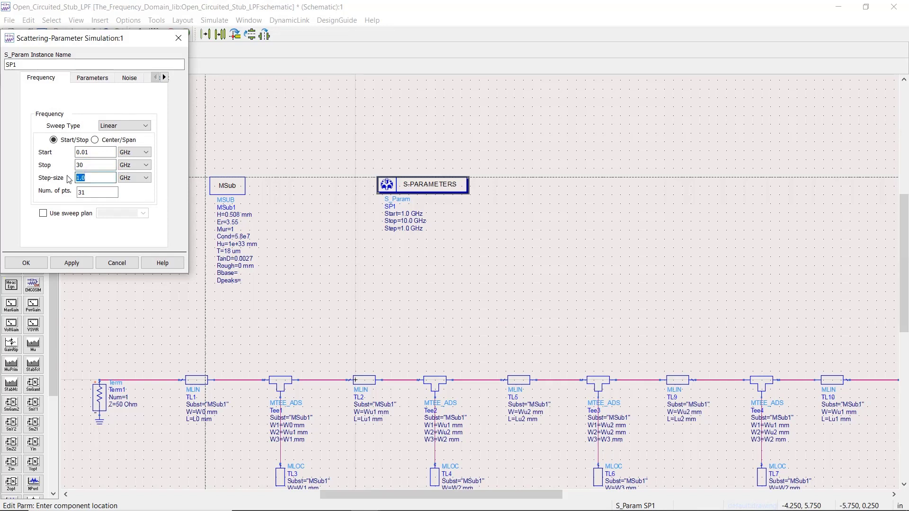
left_click(26, 262)
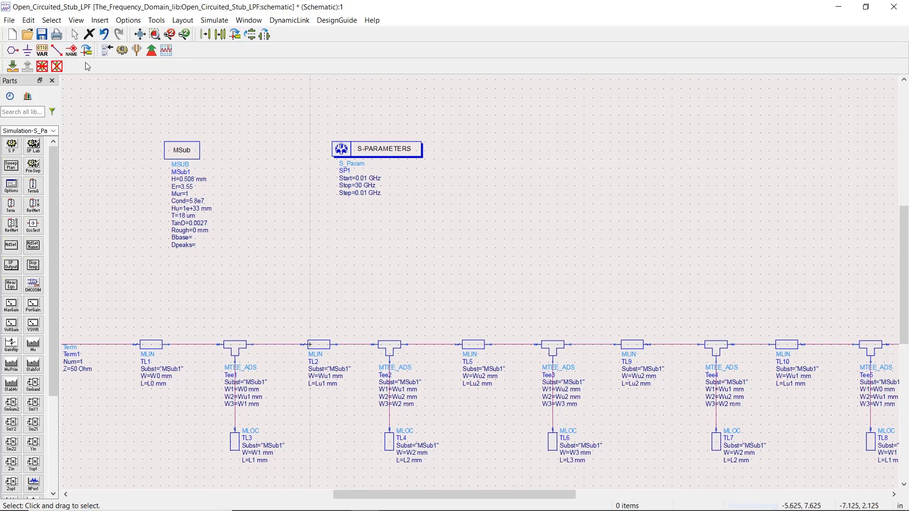
- Place a VAR block beside the S-parameter controller and define its first variable as W0 = 1.12
left_click(42, 50)
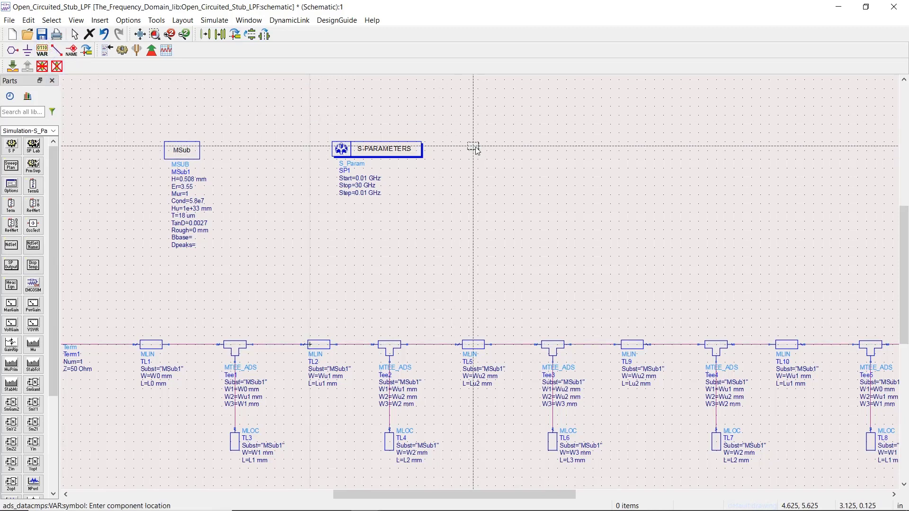
left_click(484, 164)
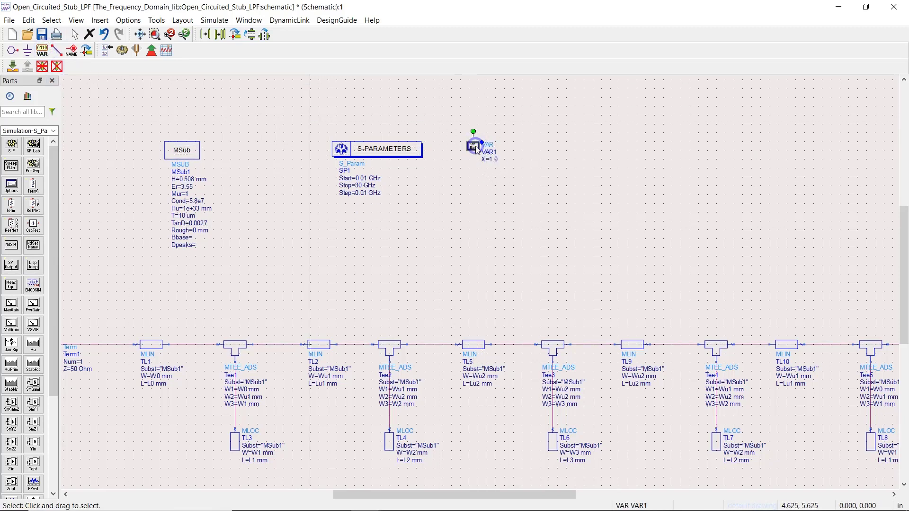
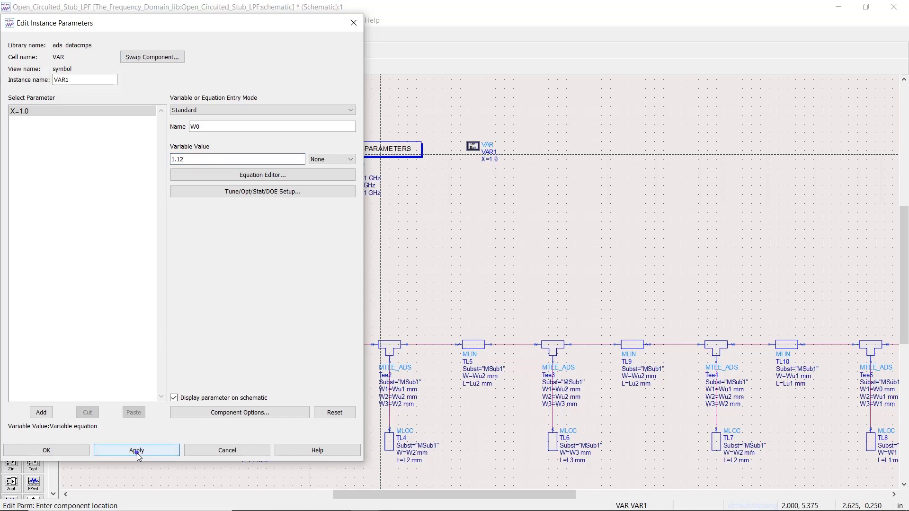
left_click(137, 453)
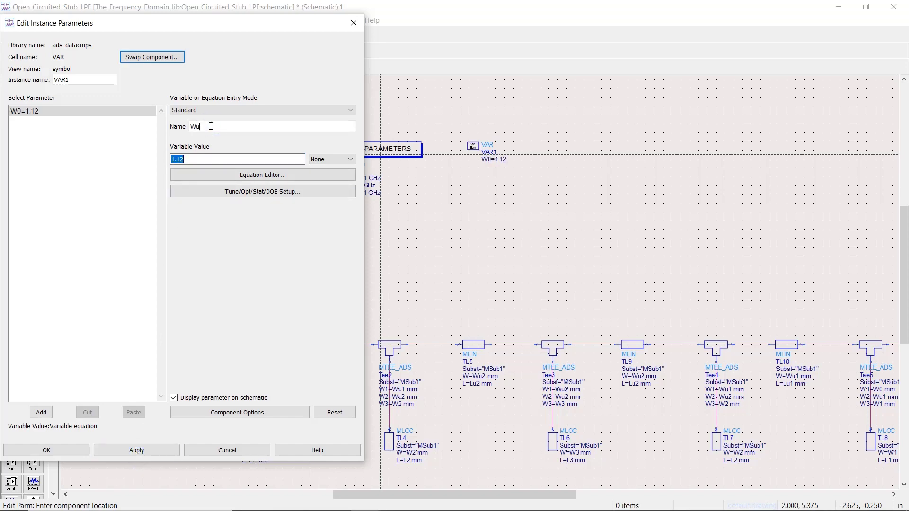
- Add the variable Wu1 with a value of 0.5 to VAR1
key("Tab")
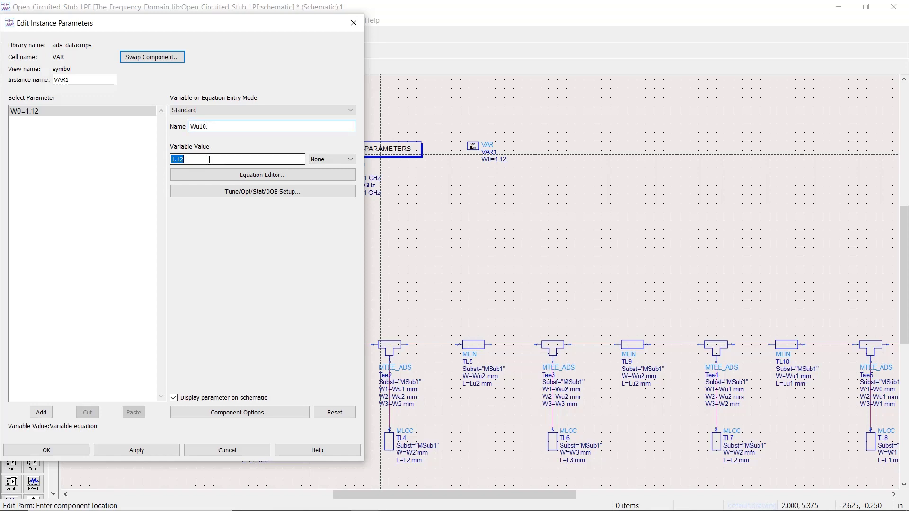
key("Tab")
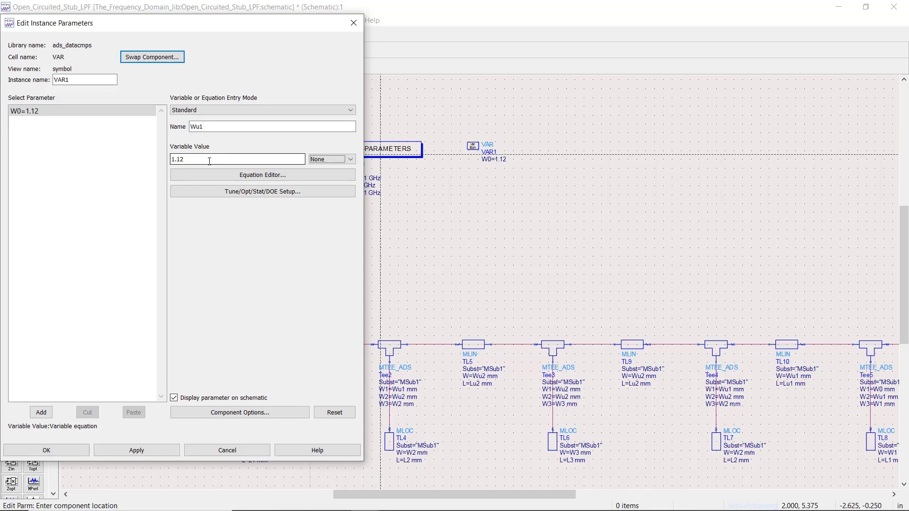
type("0.5")
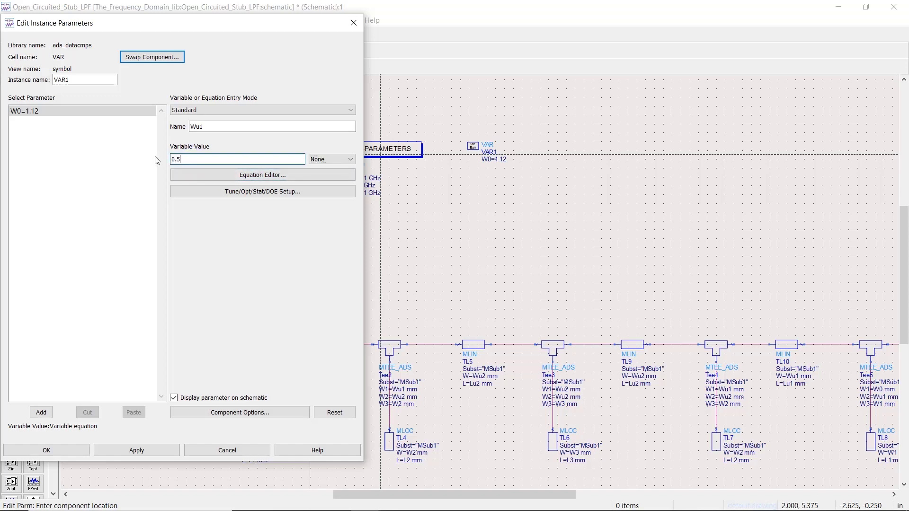
left_click(41, 412)
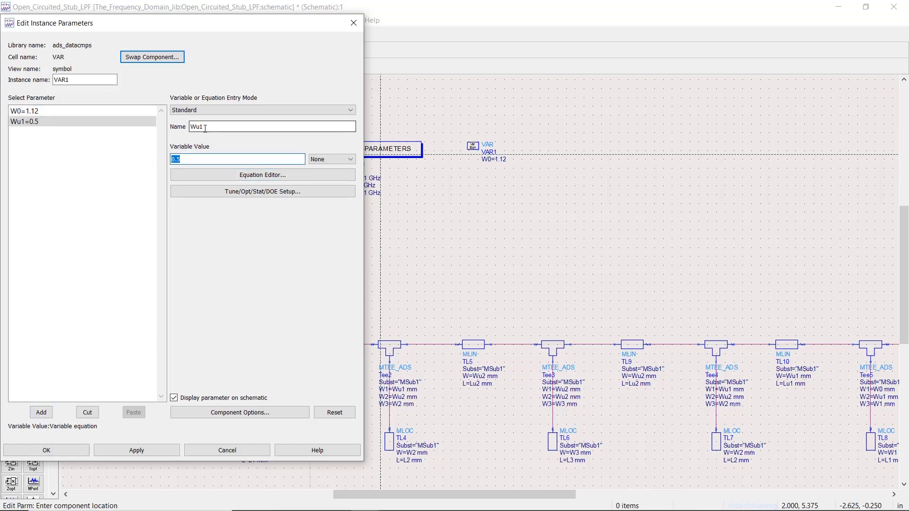
- Add the variable Wu2 with a value of 0.33 to VAR1
left_click_drag(205, 128, 200, 127)
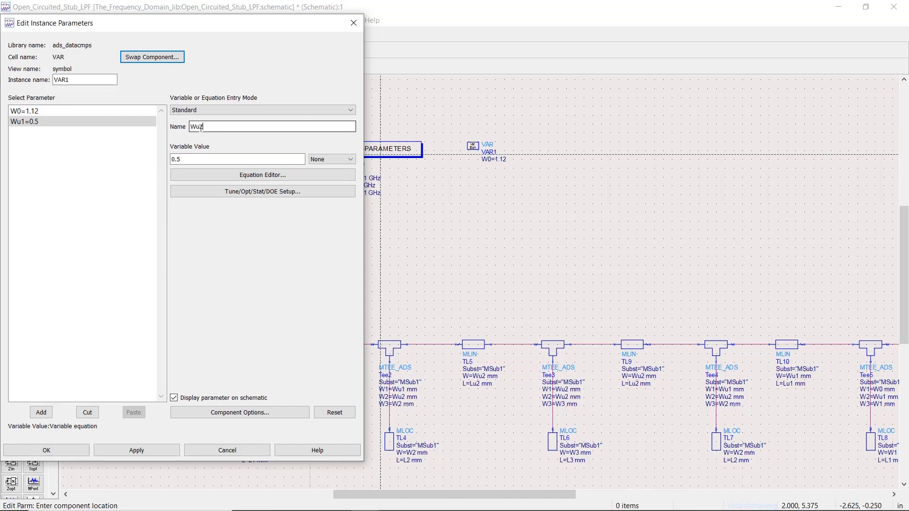
type("2")
key("Tab")
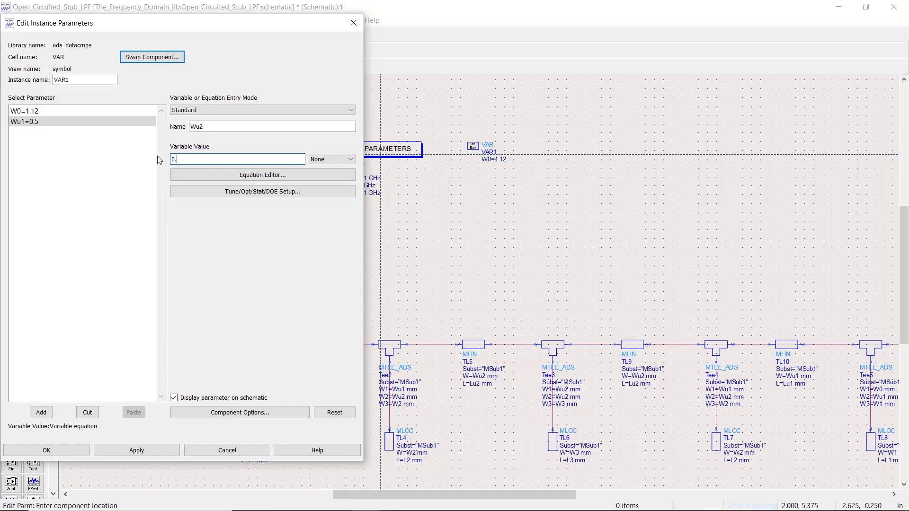
left_click(50, 411)
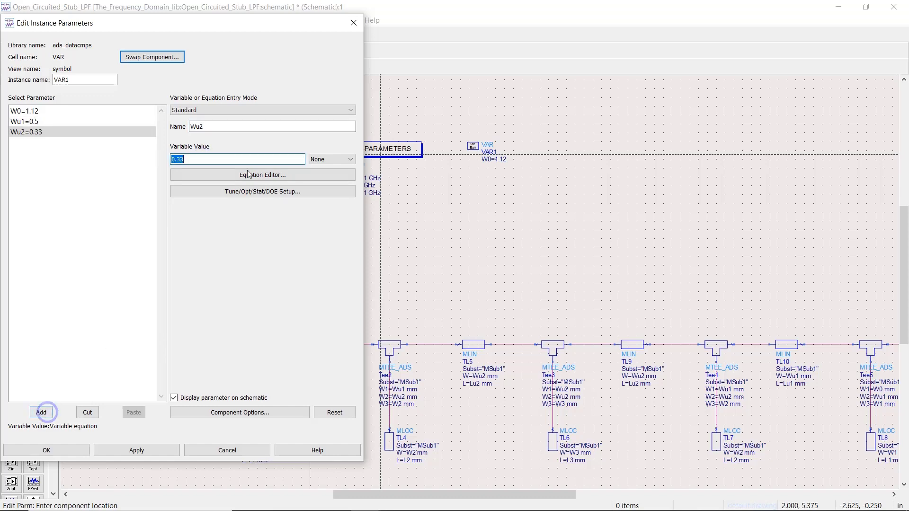
- Add the variable W1 with a value of 0.07 to VAR1
left_click(200, 125)
left_click_drag(204, 127, 198, 126)
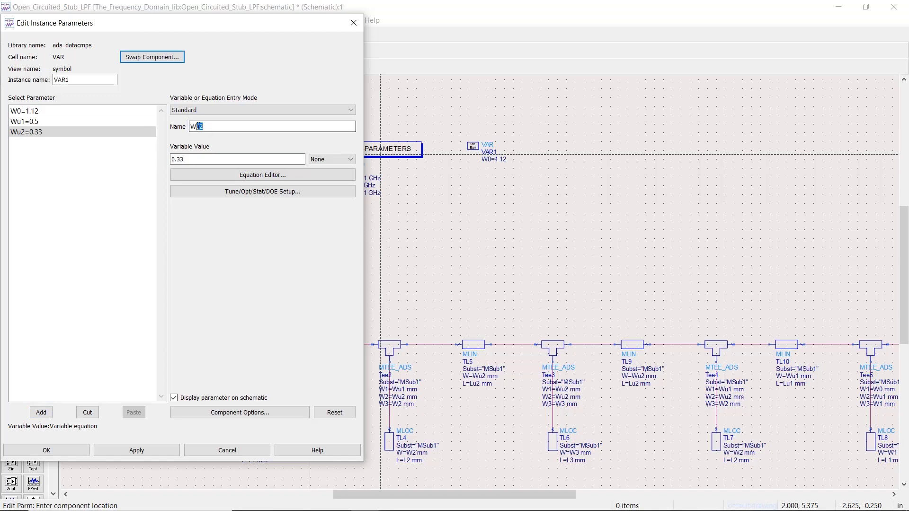
key("Tab")
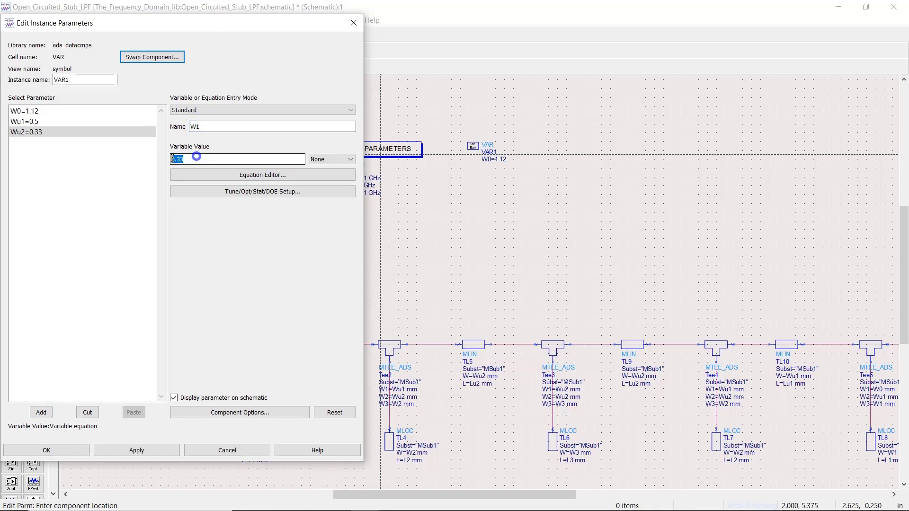
type("0.")
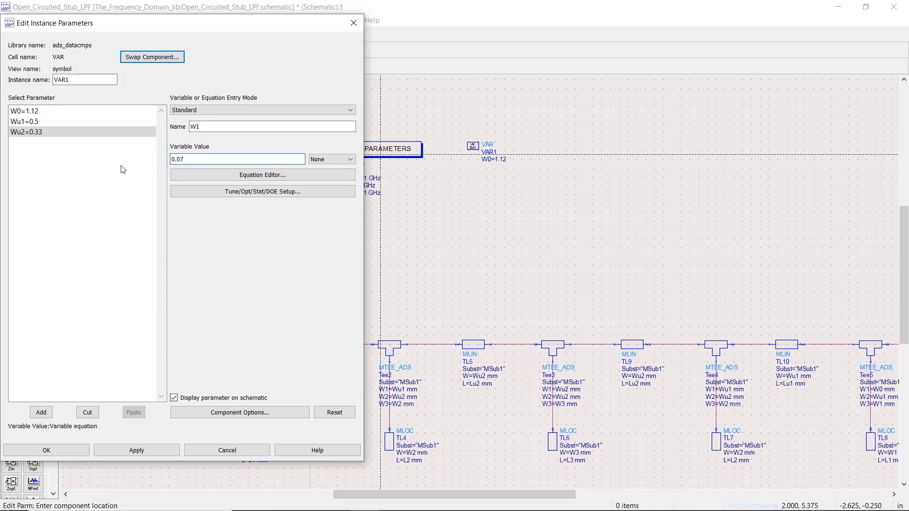
left_click(43, 413)
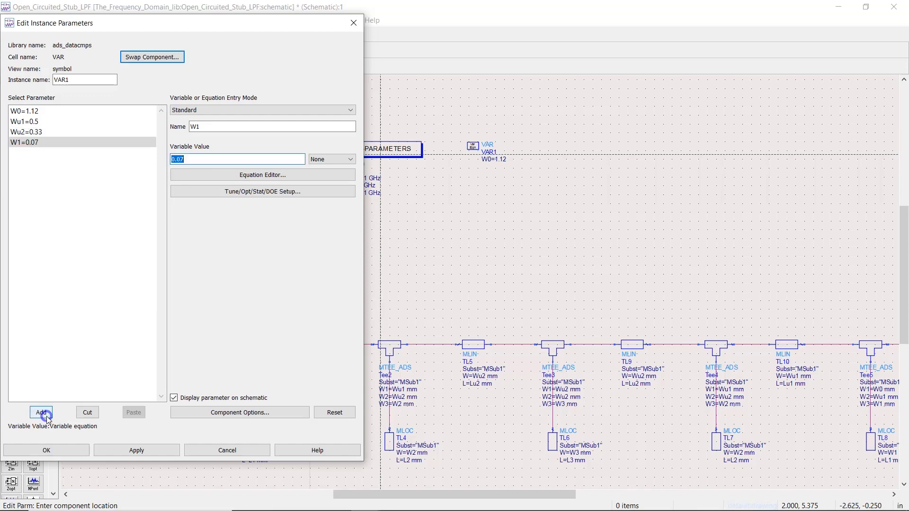
- Add the variable W2 with a value of 2.25 to VAR1
left_click(204, 125)
key("BackSpace")
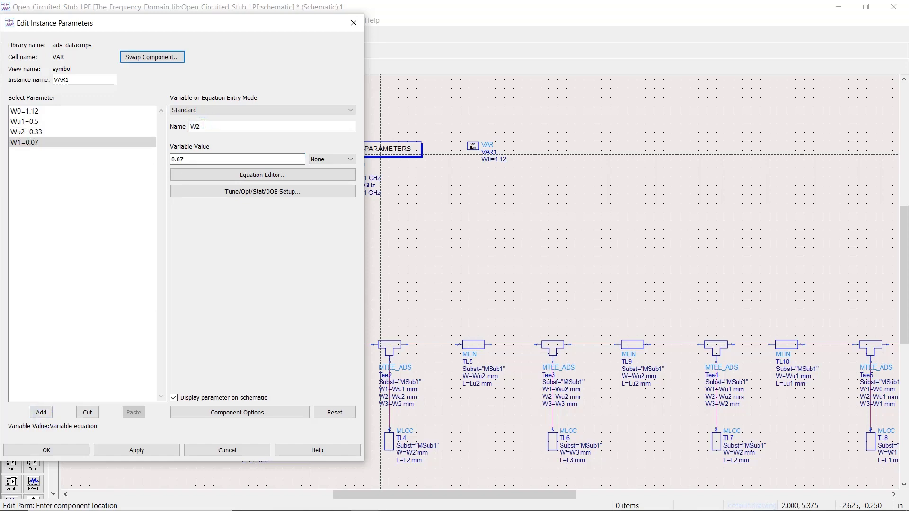
type("2")
key("Tab")
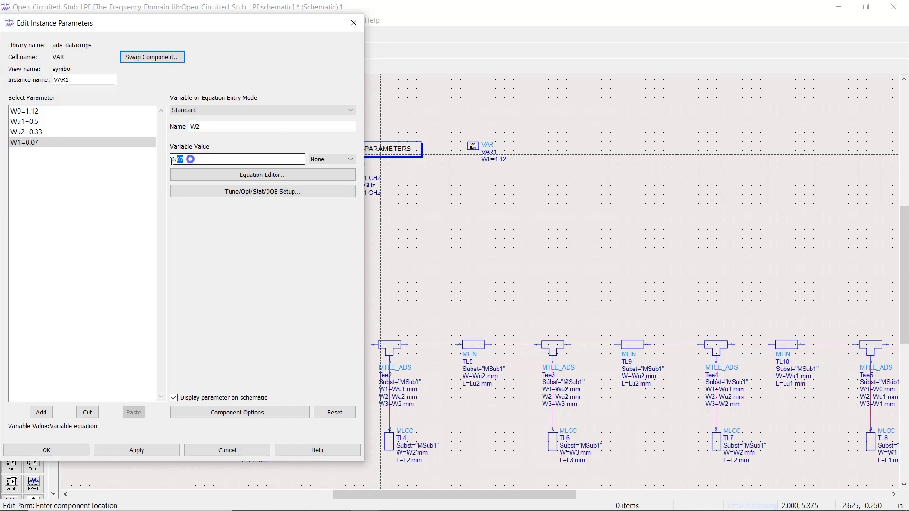
type("2.25")
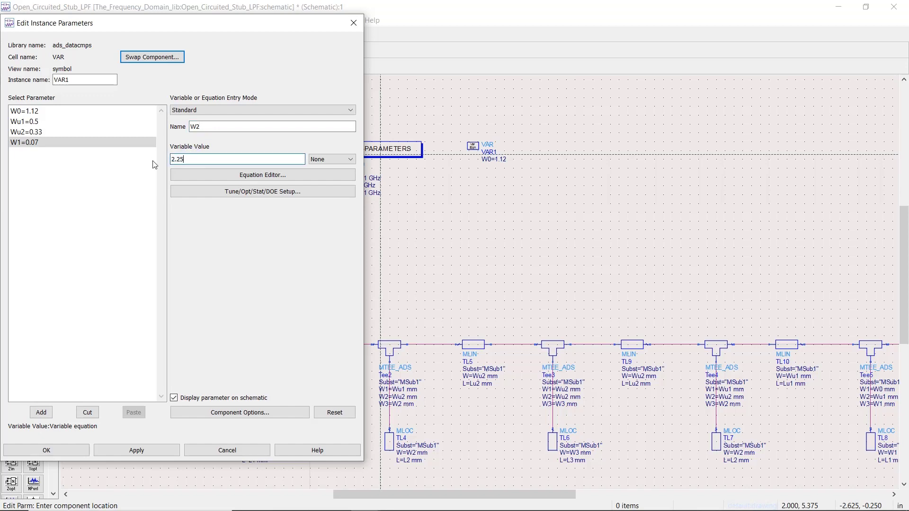
left_click(41, 412)
- Add the variable W3 with a value of 2.97 to VAR1 and accept the block's width variables
left_click(214, 125)
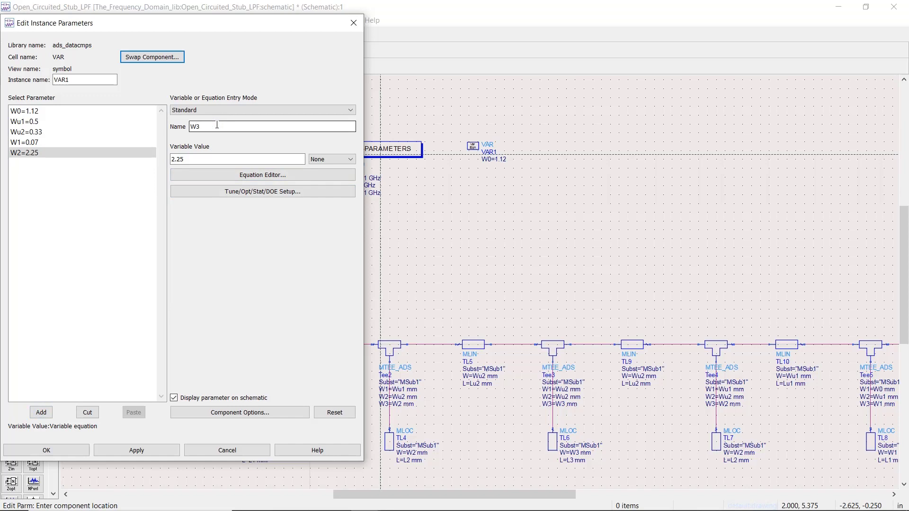
left_click_drag(206, 159, 169, 159)
type("2.")
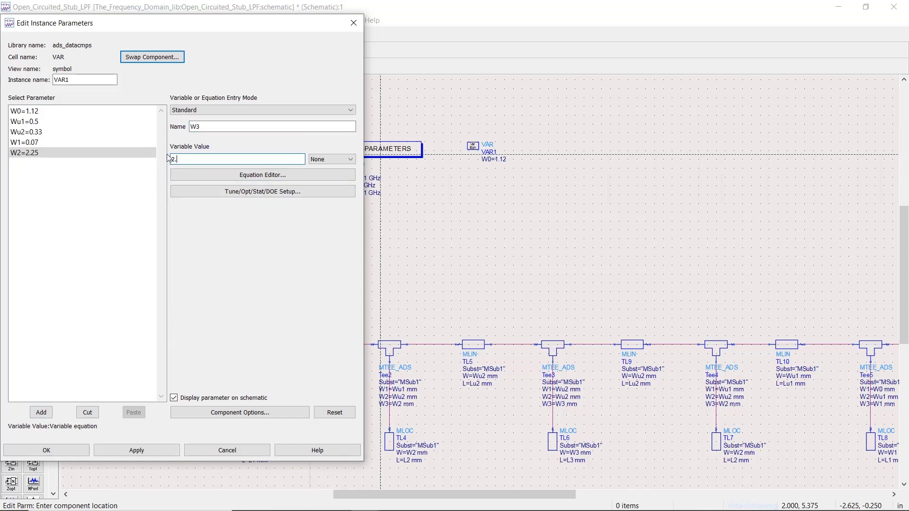
left_click(51, 411)
left_click(46, 450)
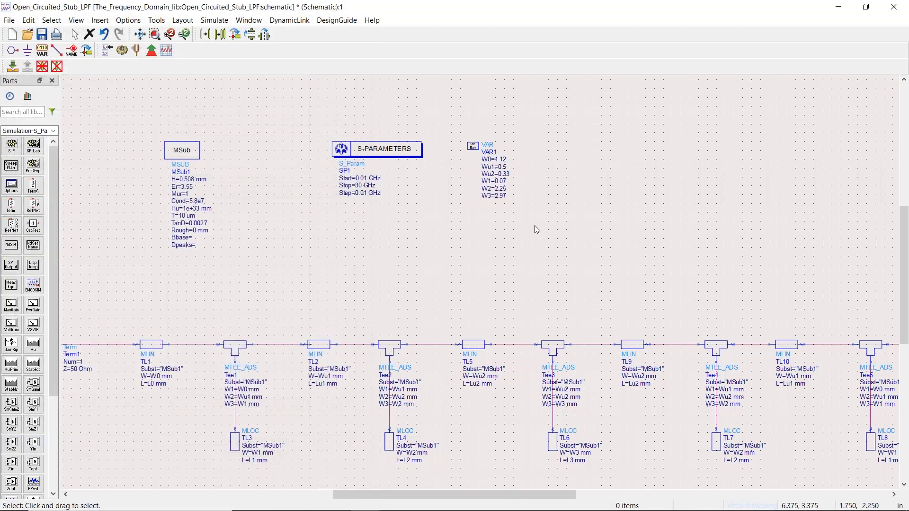
- Place a second VAR block just to the right of VAR1 and end the placement command
scroll(535, 225, "up", 2)
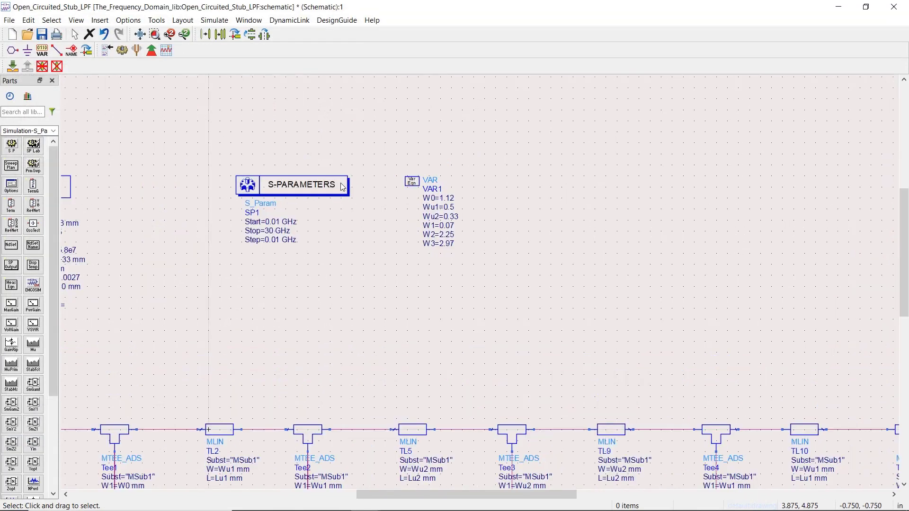
left_click(42, 49)
left_click(485, 182)
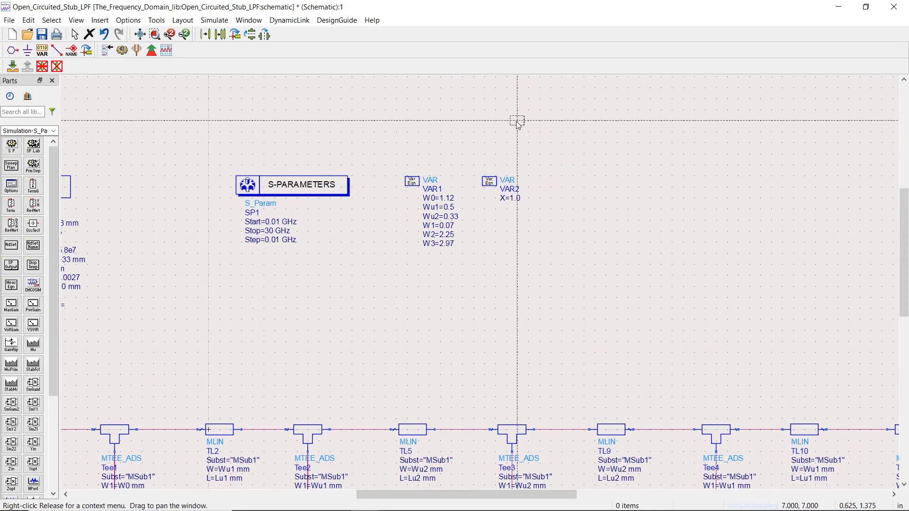
right_click(517, 122)
left_click(535, 127)
- Replace the default variable X in VAR2 with L0 and set its value to 2.5
double_click(492, 187)
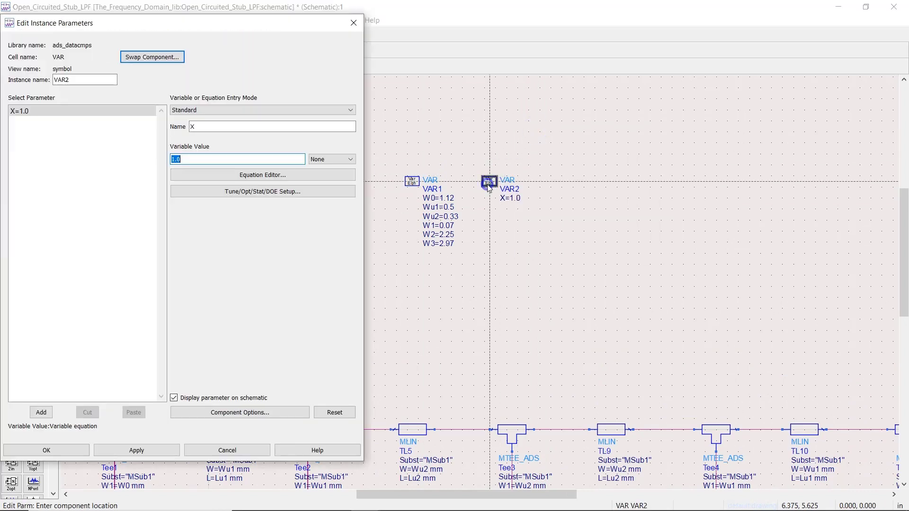
double_click(217, 126)
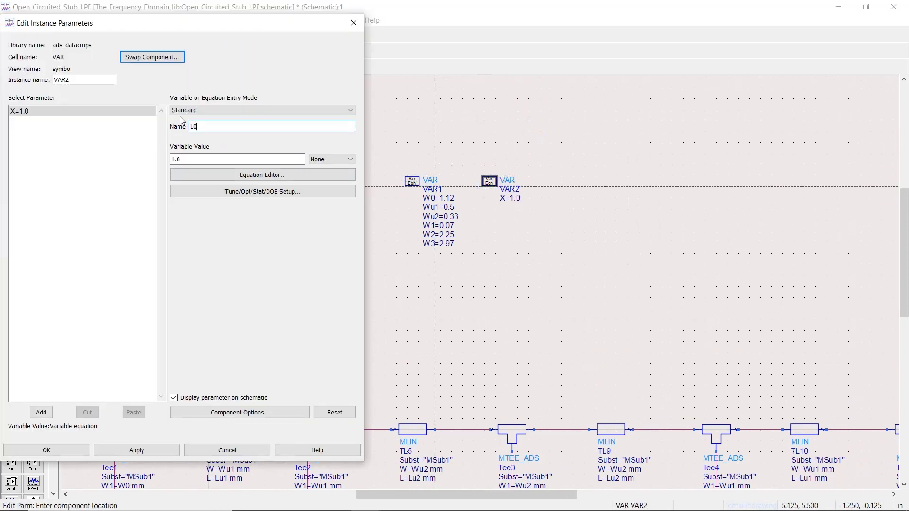
double_click(198, 162)
type("2.5")
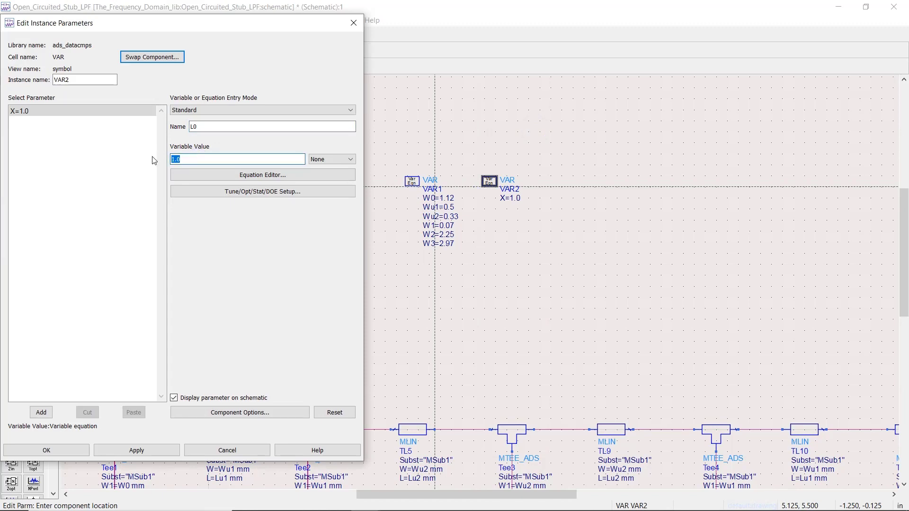
left_click(130, 450)
- Add the variable Lu1 with a value of 2.31 to VAR2
left_click(205, 126)
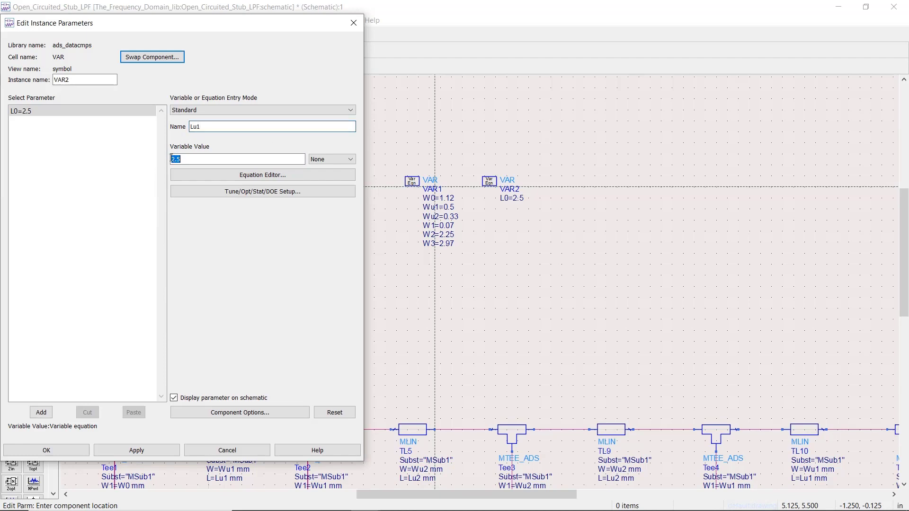
type("3.")
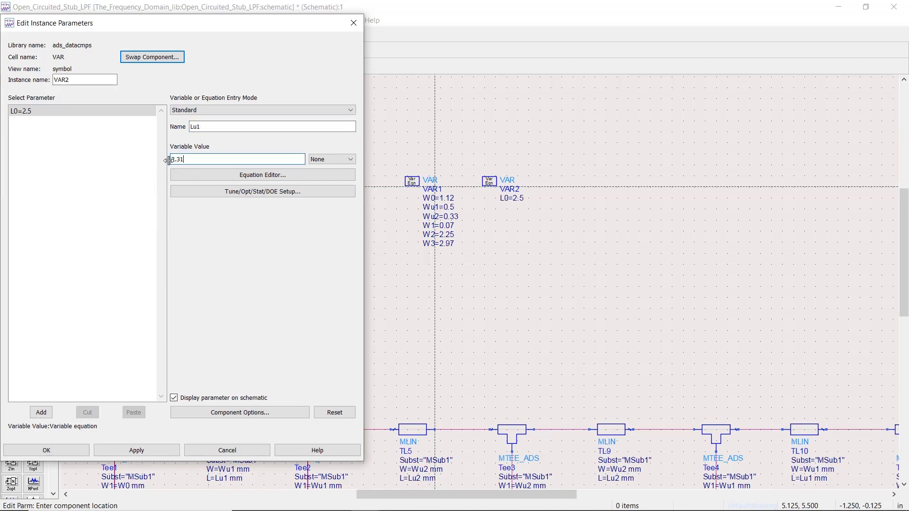
type("31")
left_click(42, 412)
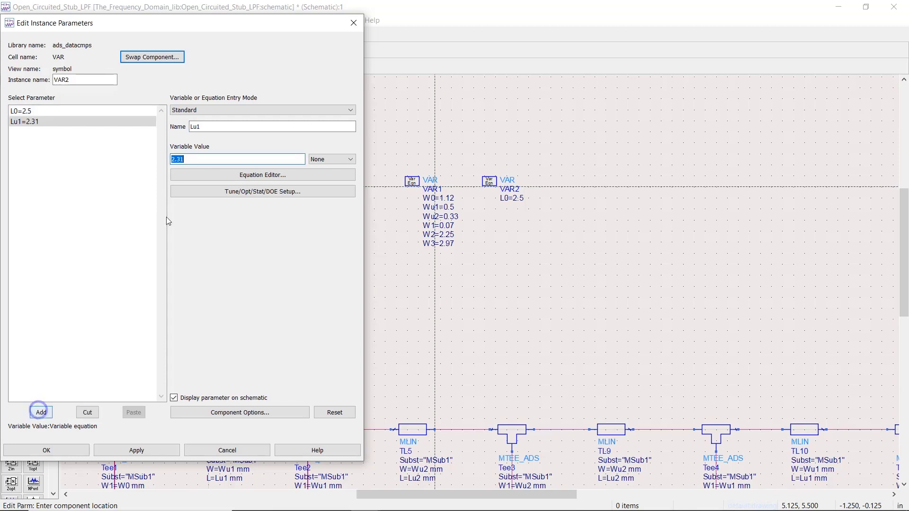
- Add the variable Lu2 with a value of 2.35 to VAR2
left_click(226, 129)
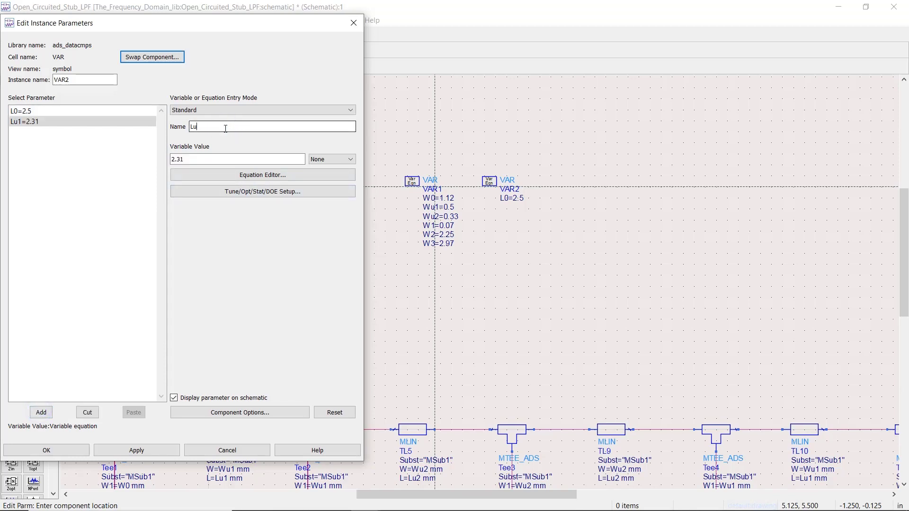
key("Tab")
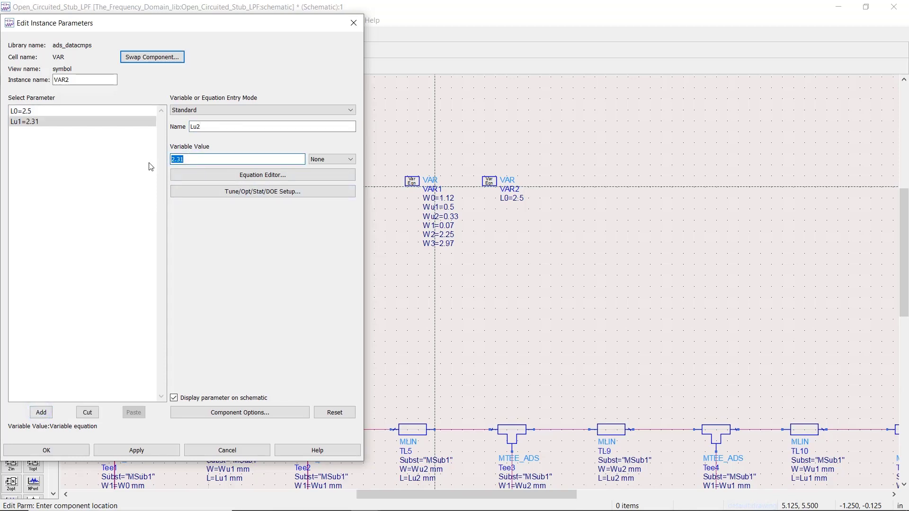
type("2")
left_click(41, 412)
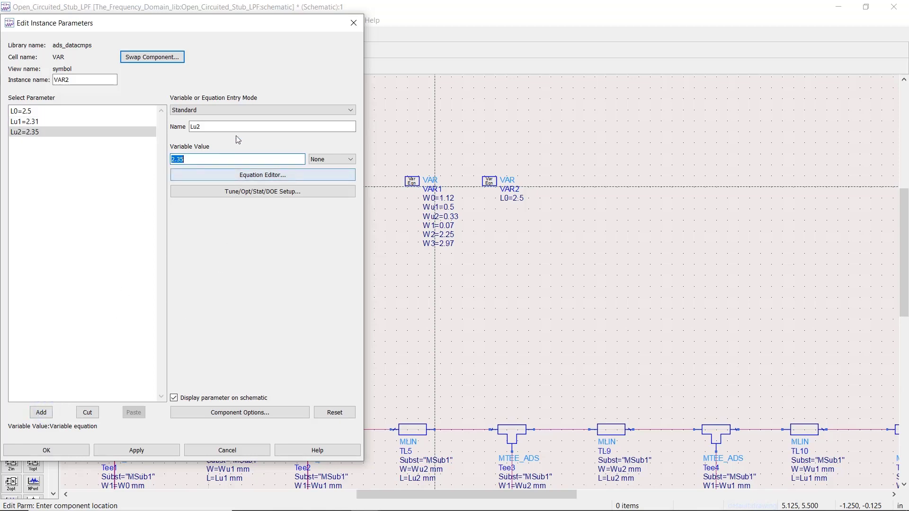
- Add the variable L1 with a value of 2.44 to VAR2
left_click(232, 128)
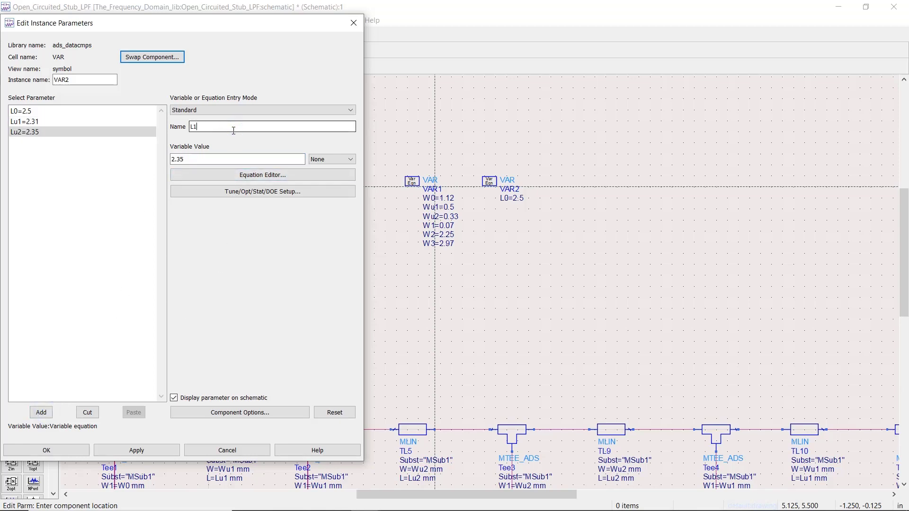
type("L1")
double_click(211, 159)
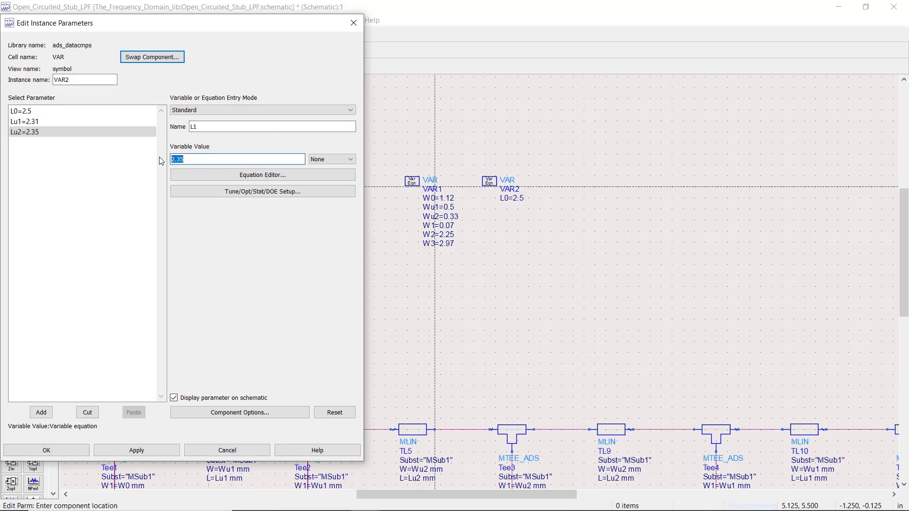
type("2.44")
left_click(42, 413)
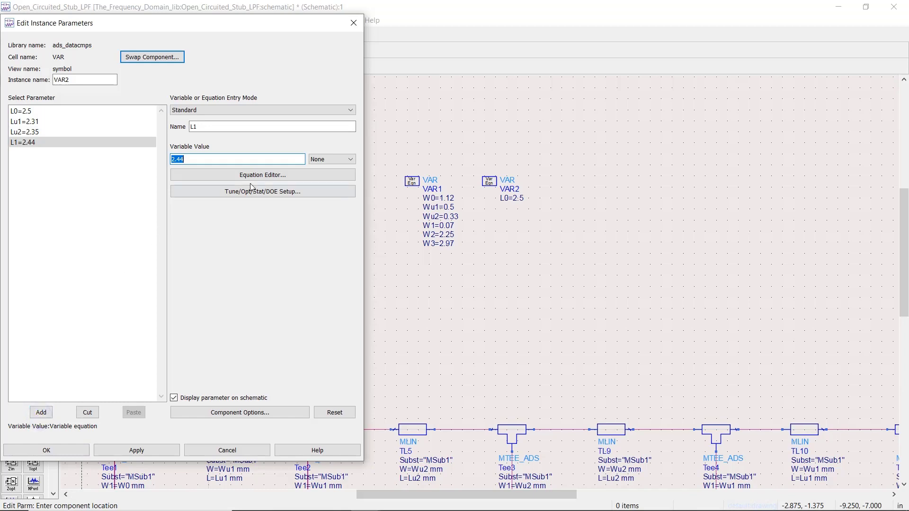
- Add the variable L2 with a value of 2.16 to VAR2
left_click(219, 127)
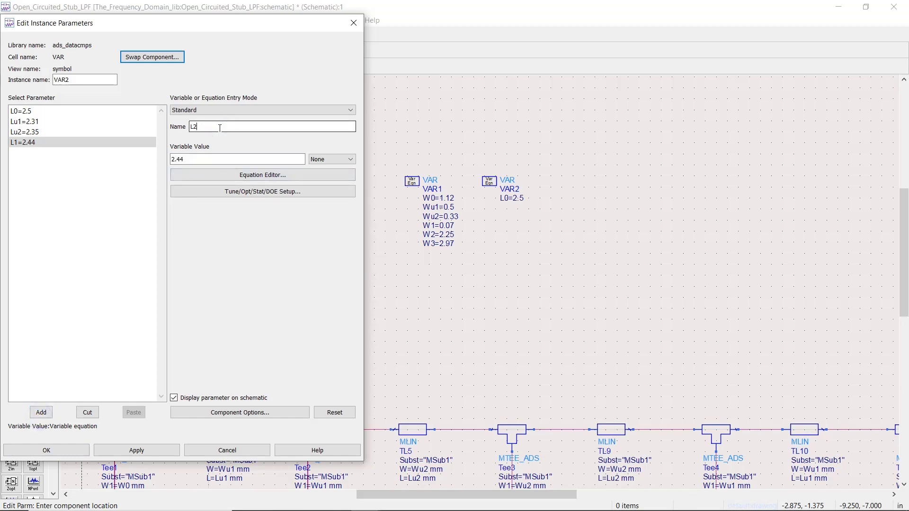
double_click(179, 159)
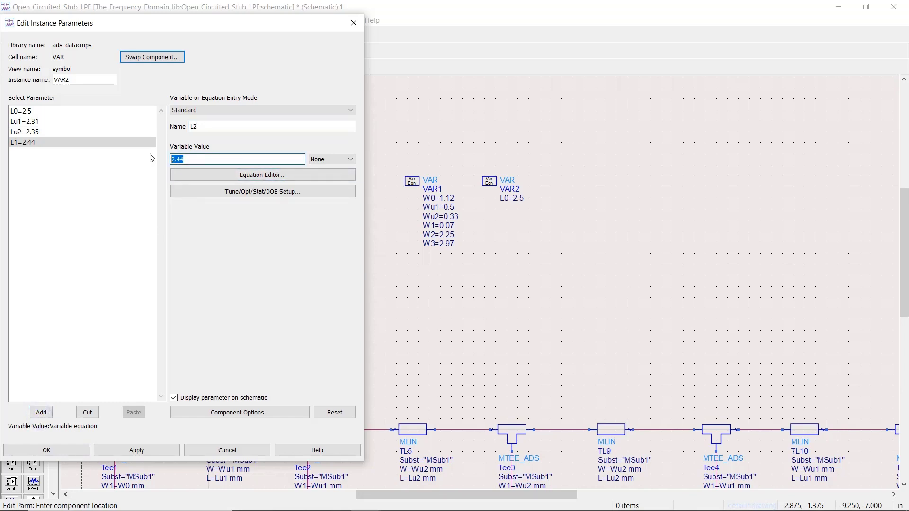
type("2.")
left_click(41, 413)
- Add the variable L3 with a value of 2.13 to VAR2 and accept the block's length variables
left_click(203, 127)
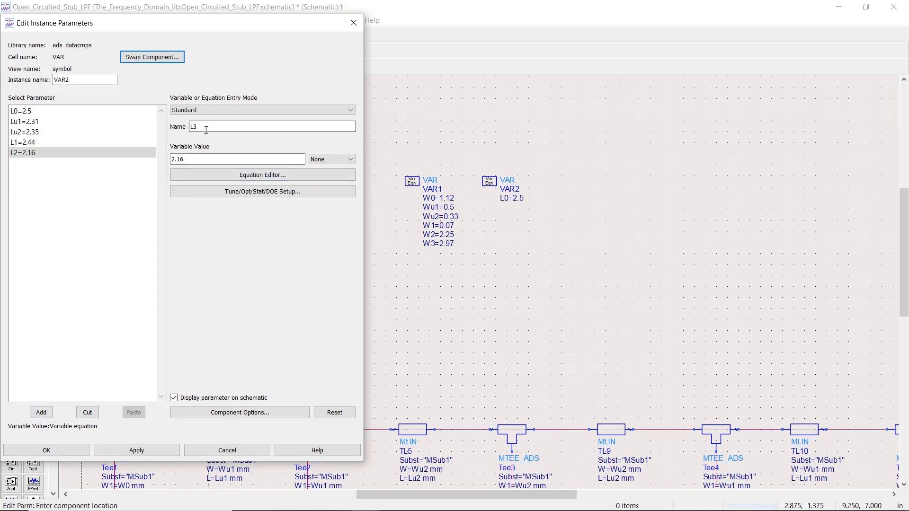
key("Tab")
type("2.")
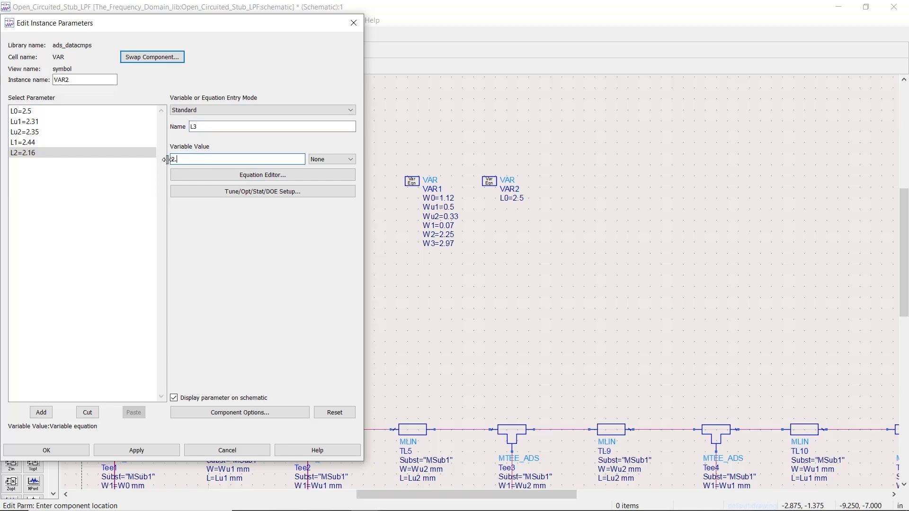
type("313")
left_click(42, 412)
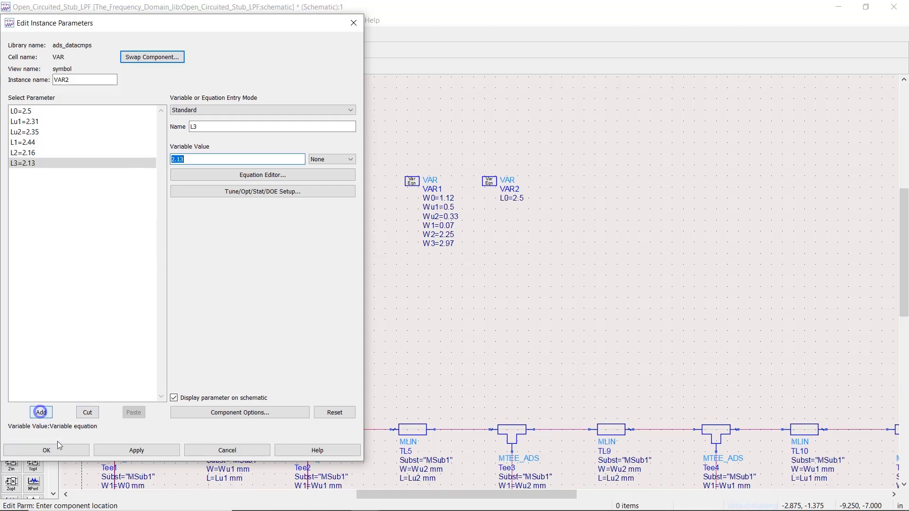
left_click(46, 450)
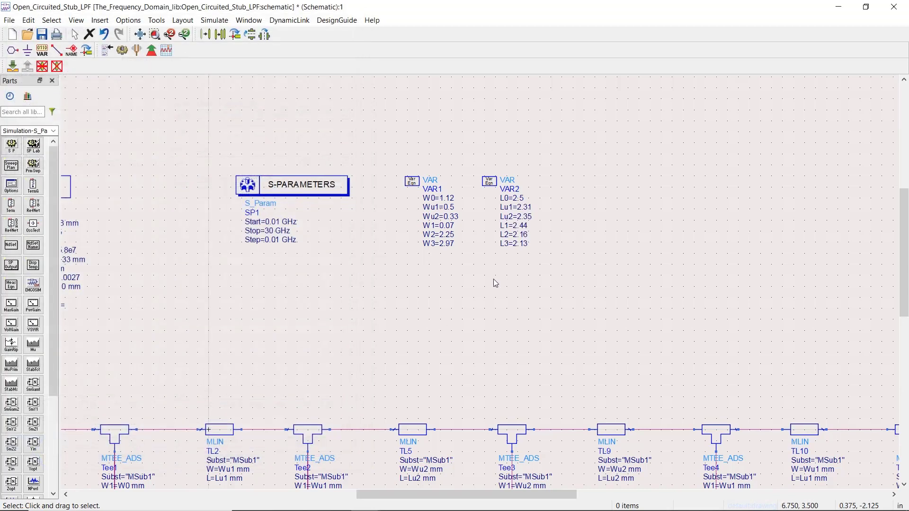
- Fit the whole filter circuit in view and save the Open_Circuited_Stub_LPF schematic
scroll(444, 250, "down", 2)
left_click(154, 34)
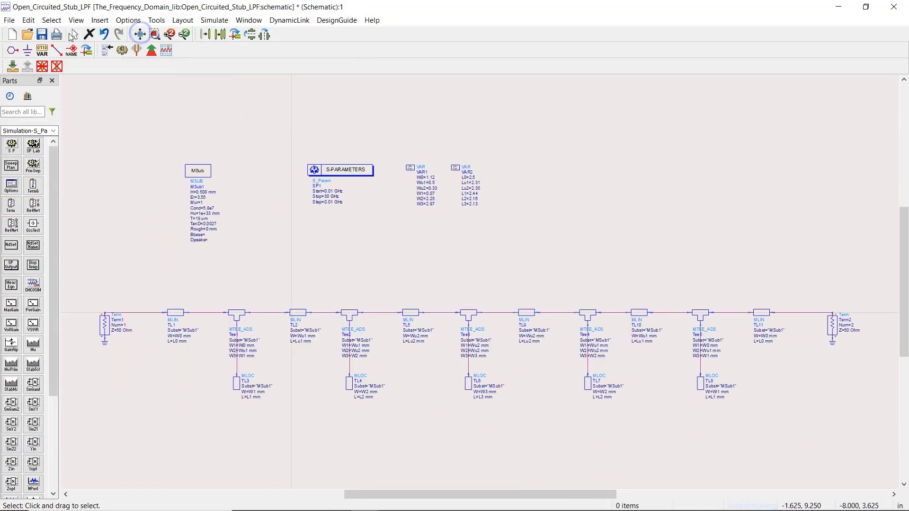
left_click(41, 34)
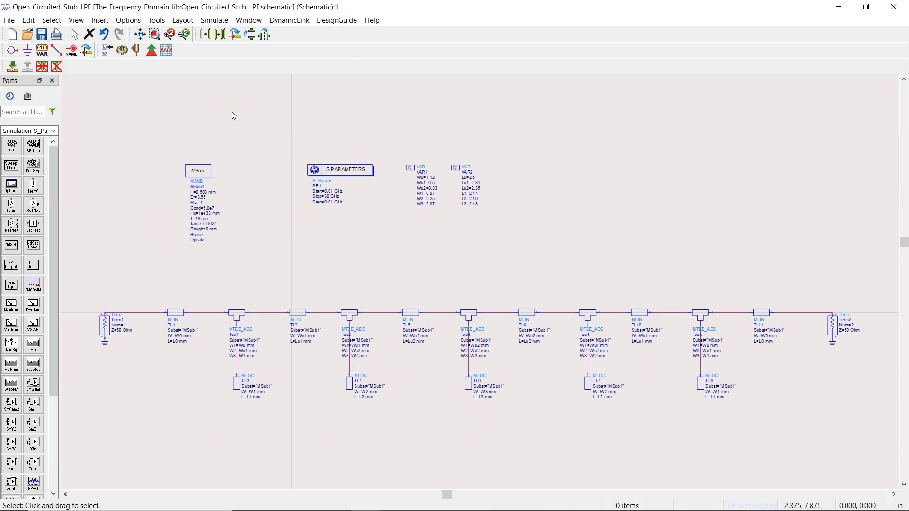
- Simulate the filter schematic and place a rectangular plot on the maximised results page
left_click(122, 49)
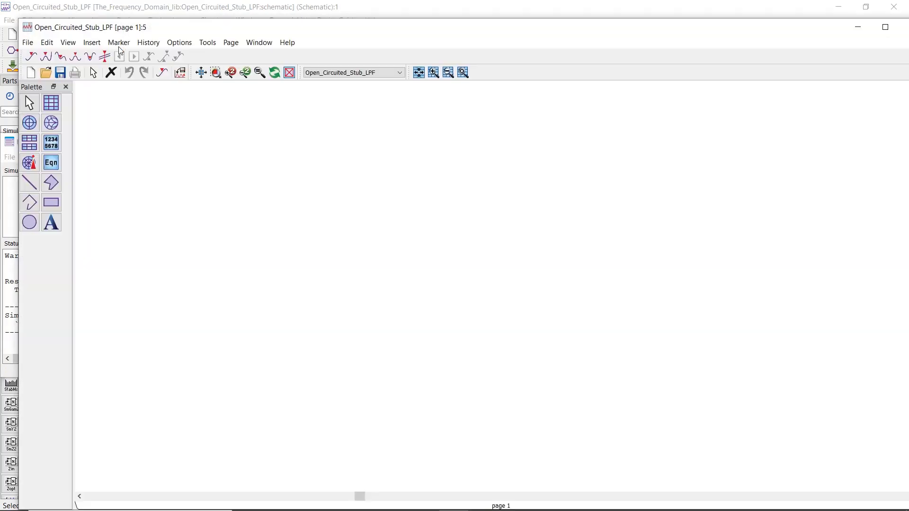
double_click(165, 26)
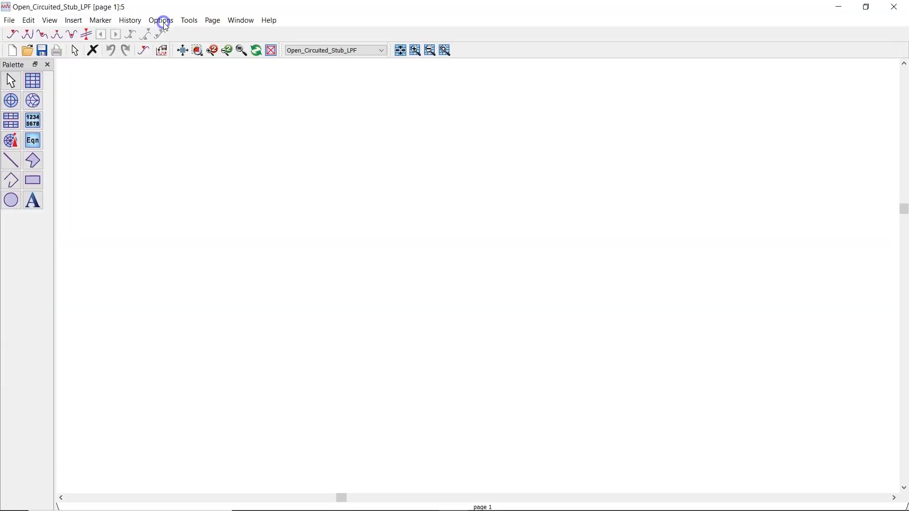
left_click(32, 80)
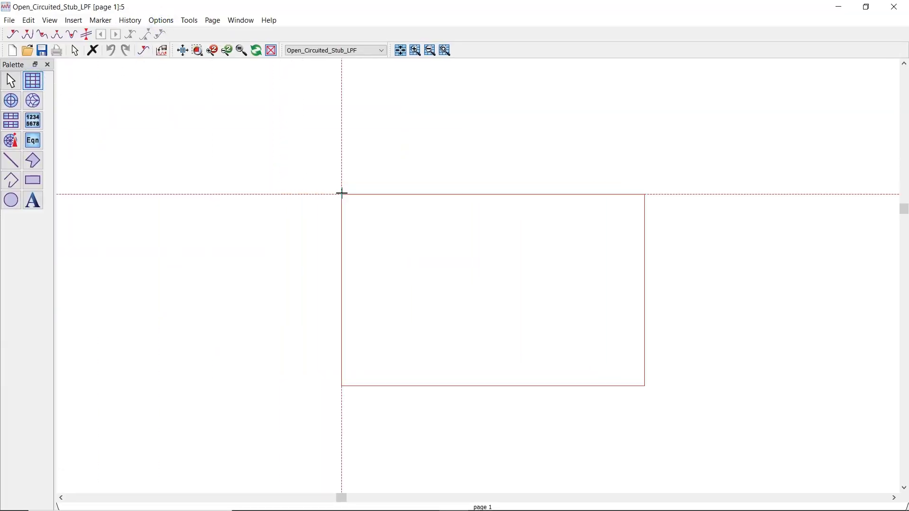
left_click(342, 193)
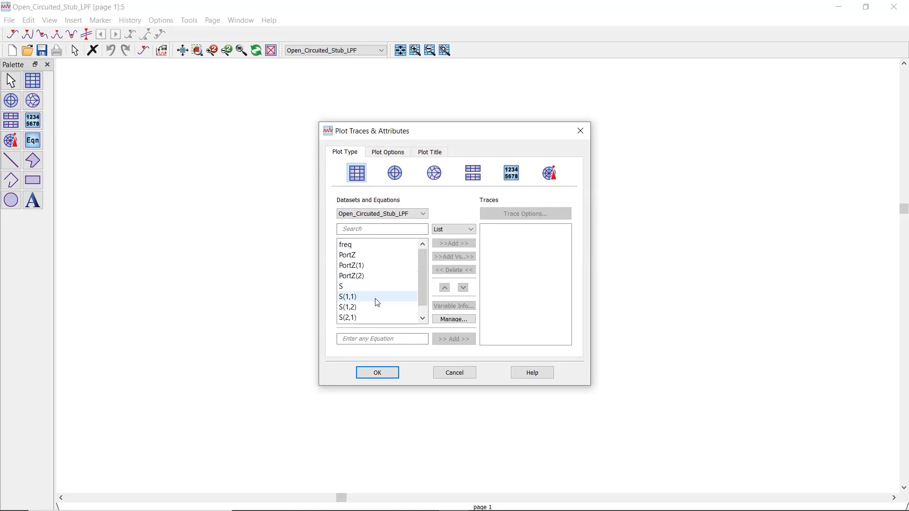
- Add the S(1,1), S(1,2), S(2,1) and S(2,2) traces in dB to the rectangular plot
scroll(378, 302, "down", 1)
left_click(371, 286)
left_click(354, 317, "shift")
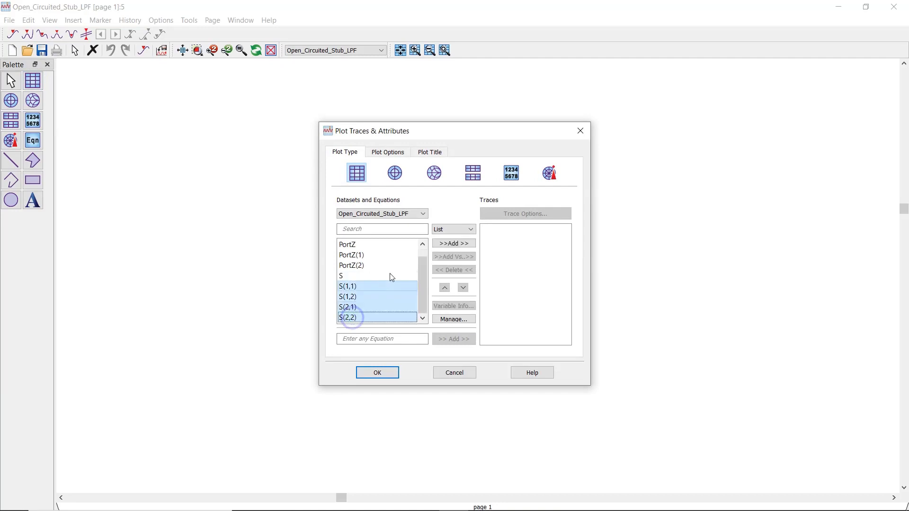
left_click(452, 244)
left_click(116, 205)
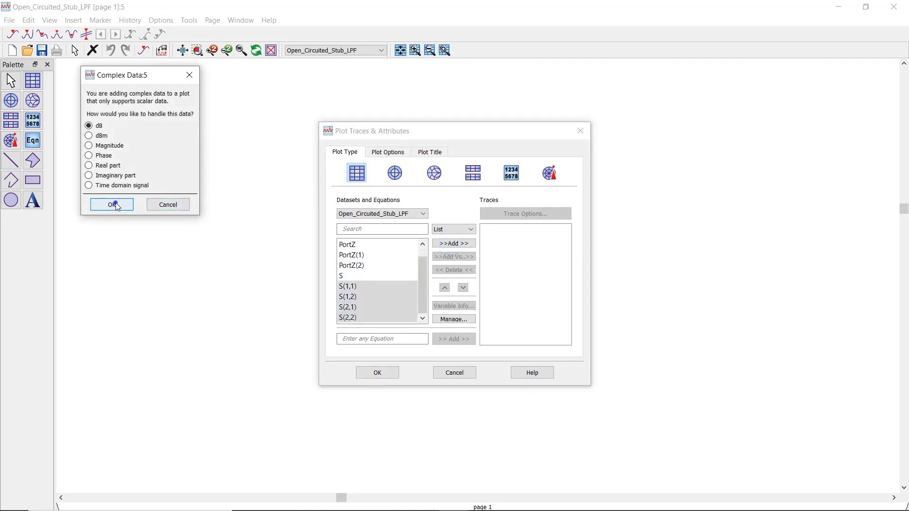
left_click(379, 377)
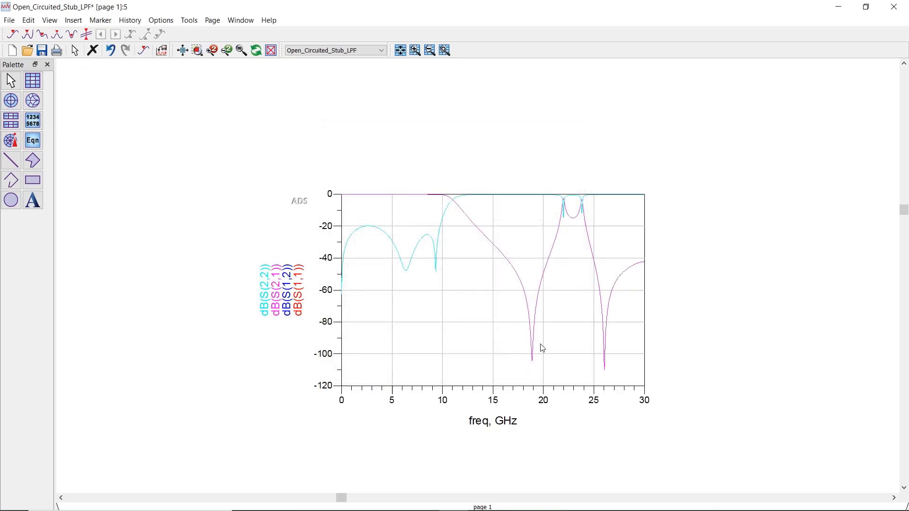
- Insert a line marker across all traces at about 10.79 GHz and place its readout beside the plot
left_click_drag(542, 349, 515, 329)
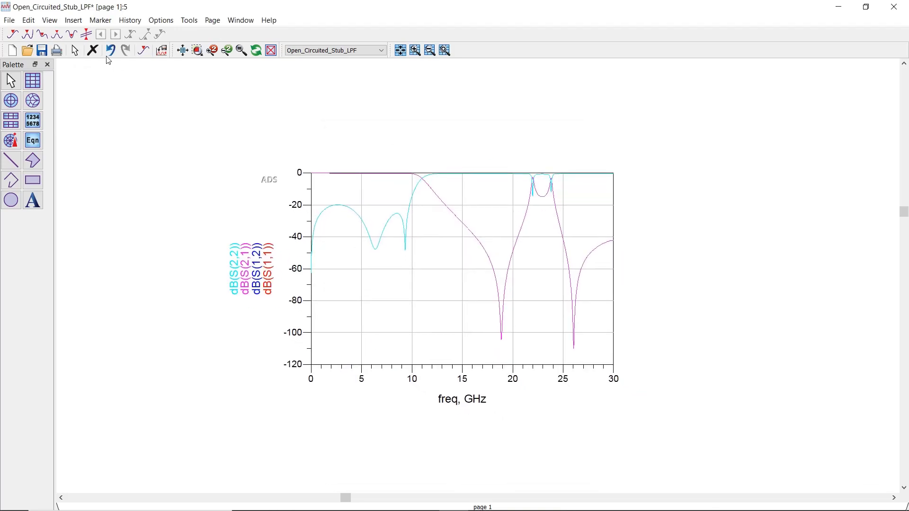
left_click(85, 34)
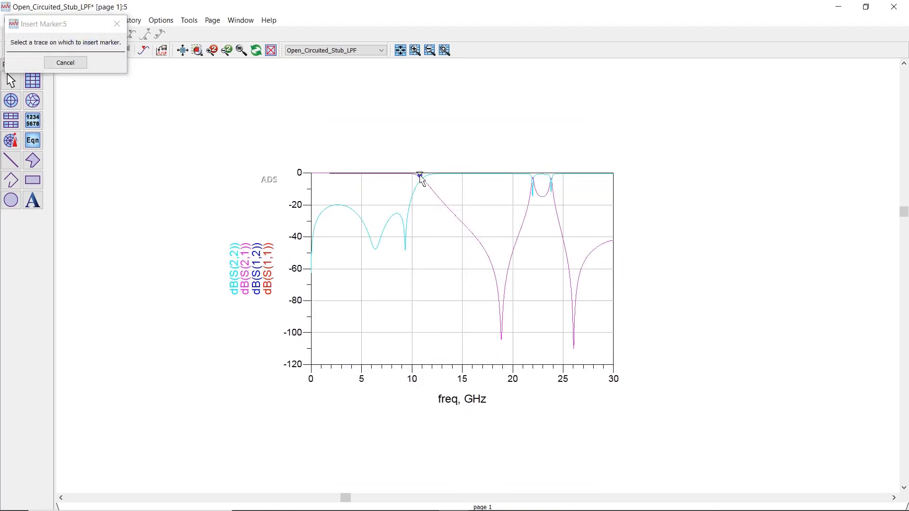
left_click(420, 177)
left_click_drag(665, 250, 699, 228)
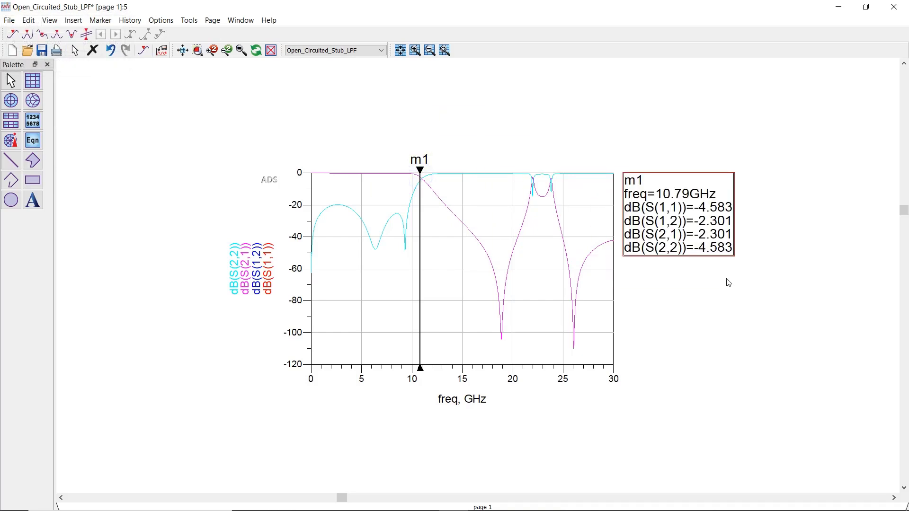
- Move the line marker up in frequency to 10.94 GHz to locate the 3 dB cutoff
key("Right")
key("Right")
key("Right")
key("Right")
key("Right")
key("Right")
key("Right")
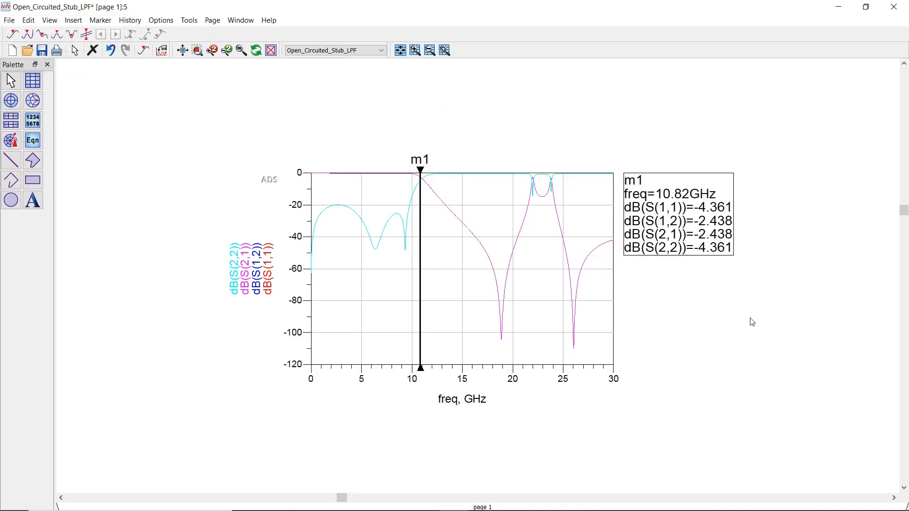
key("Right")
key("Right")
key("Right")
key("Right")
key("Right")
key("Right")
key("Right")
key("Right")
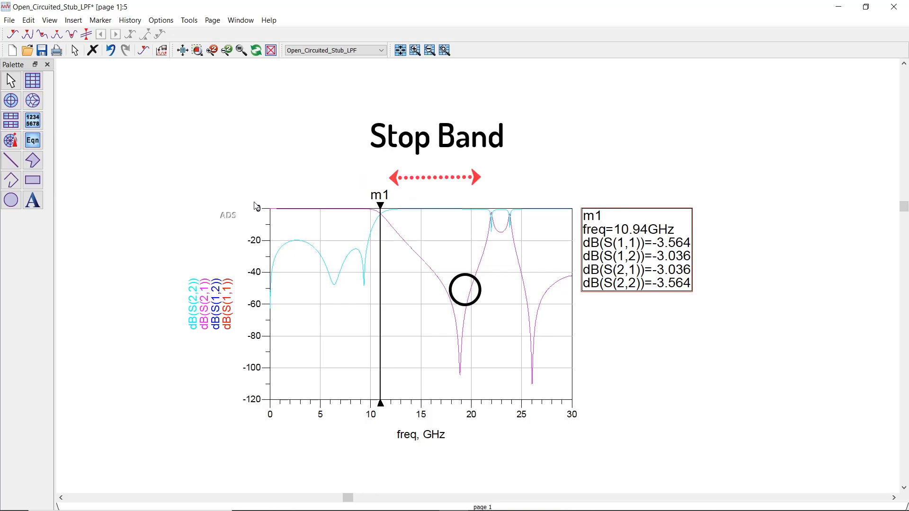
- Add the equation BW_3dB=bandwidth_func(db(S21),3,2) above the plot
left_click(33, 140)
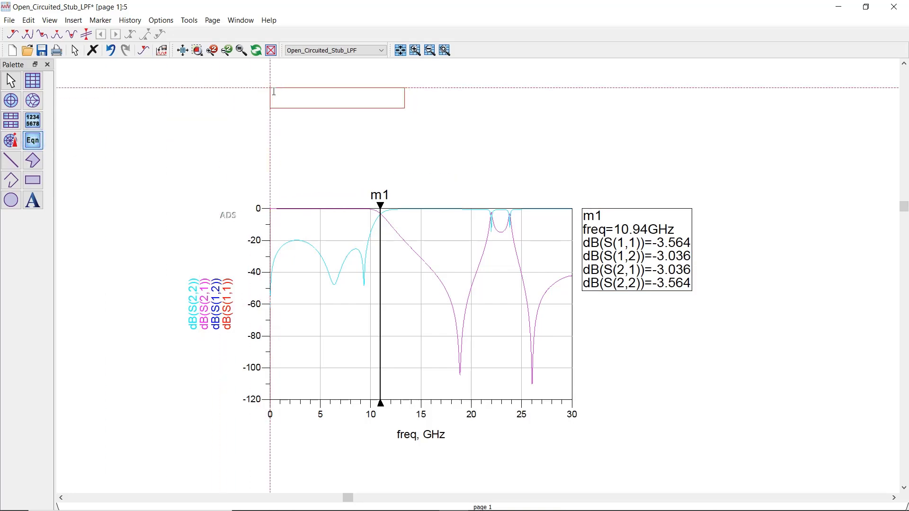
left_click(273, 93)
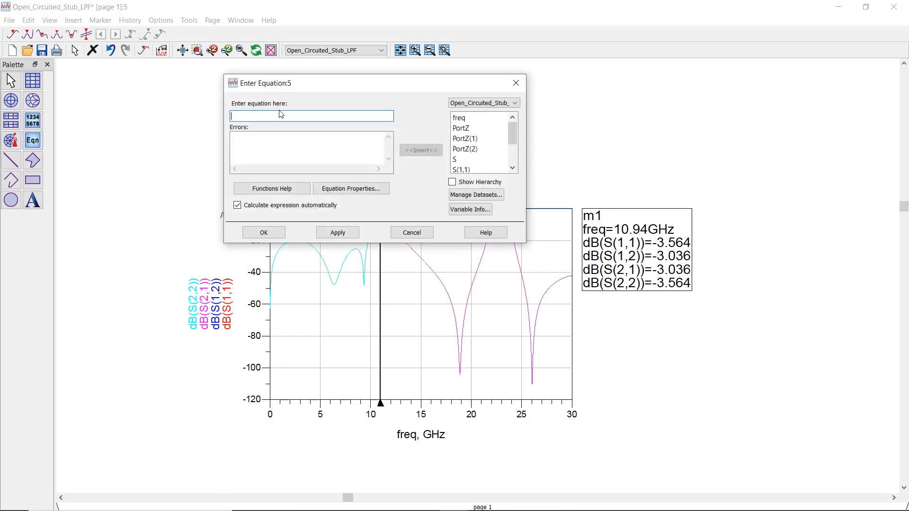
type("BW_3dB=bandwidth_f")
type("unc")
key("BackSpace")
type("(db(")
type("S21)")
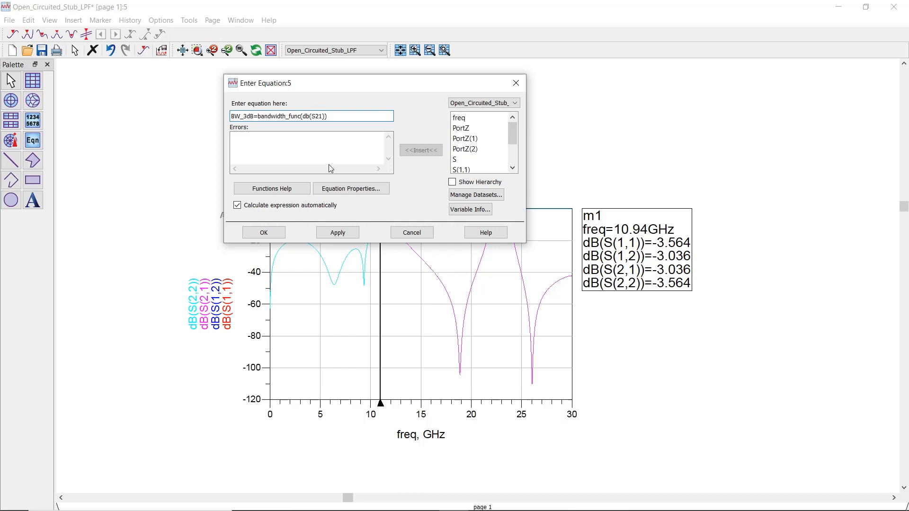
type(",3,2")
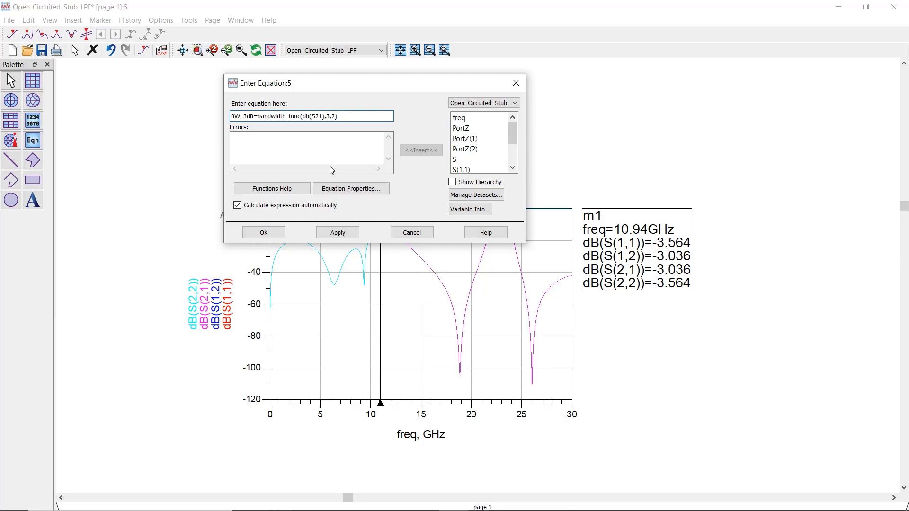
left_click(264, 233)
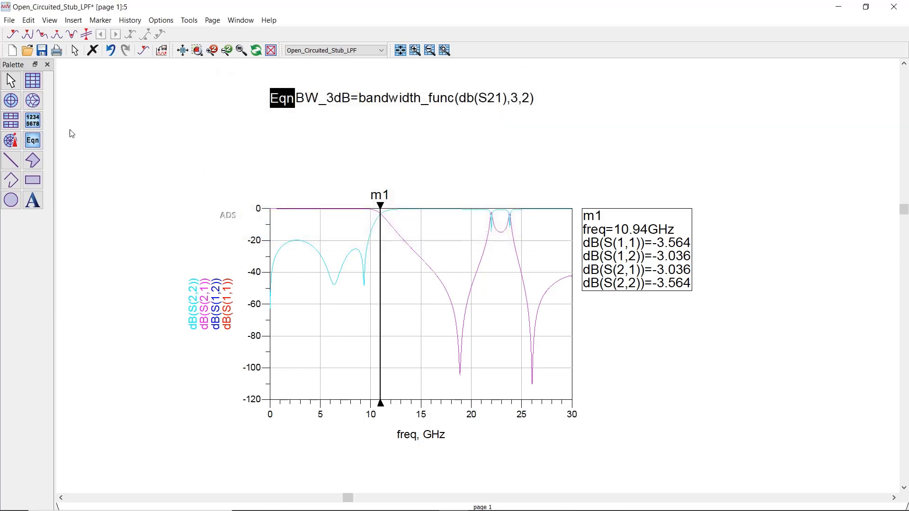
- Insert a list table beside the plot that shows the BW_3dB equation
left_click(33, 123)
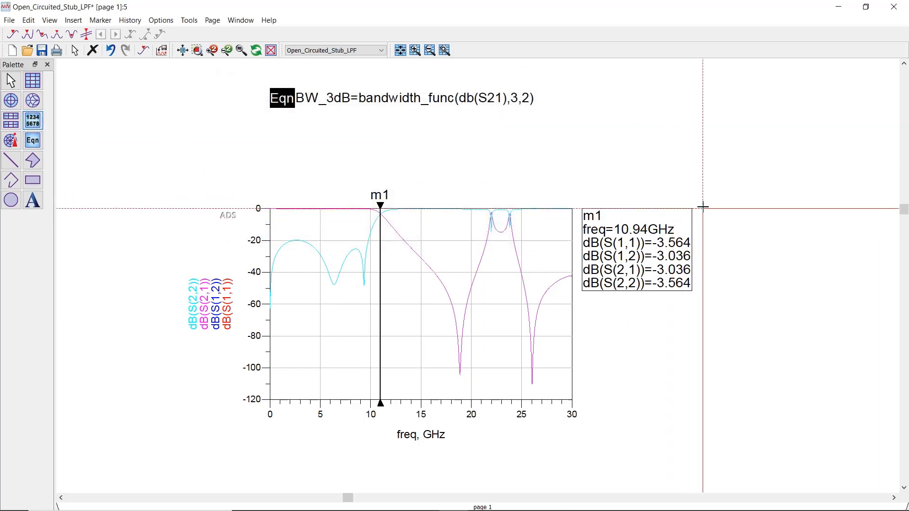
left_click(700, 209)
left_click(385, 213)
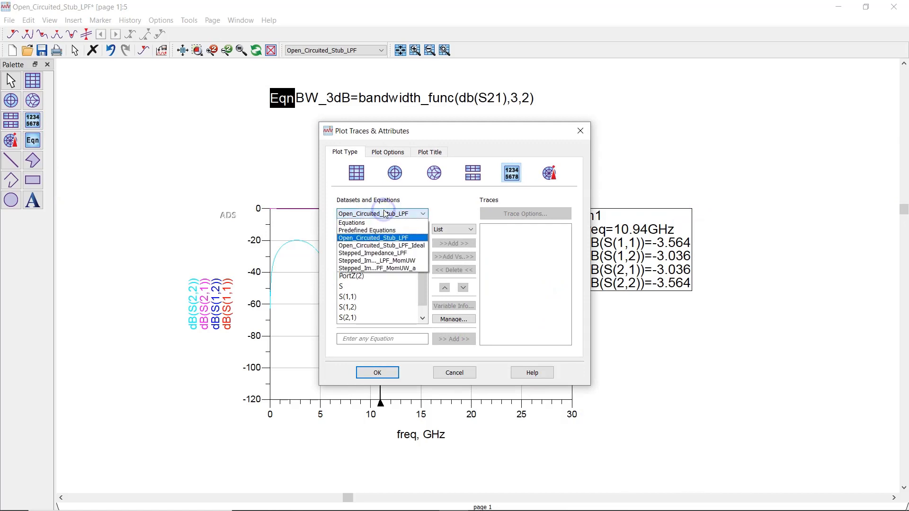
left_click(357, 222)
double_click(362, 245)
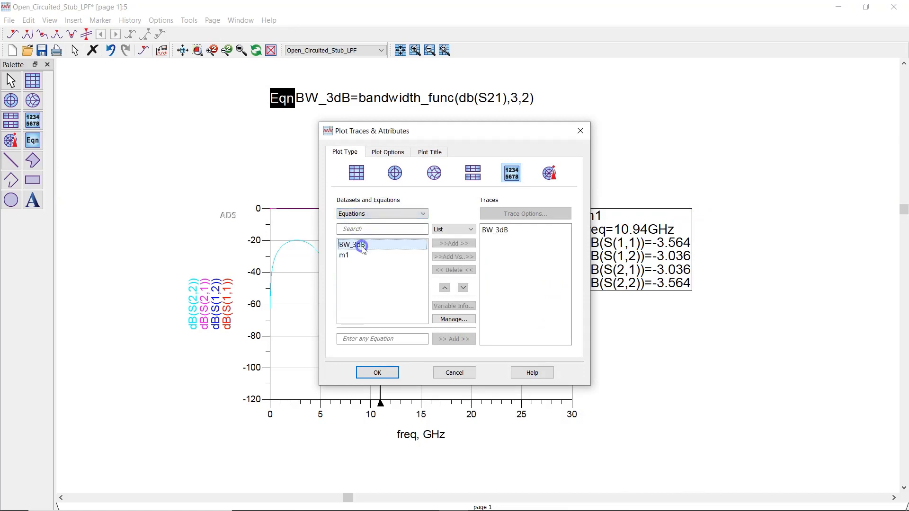
left_click(381, 372)
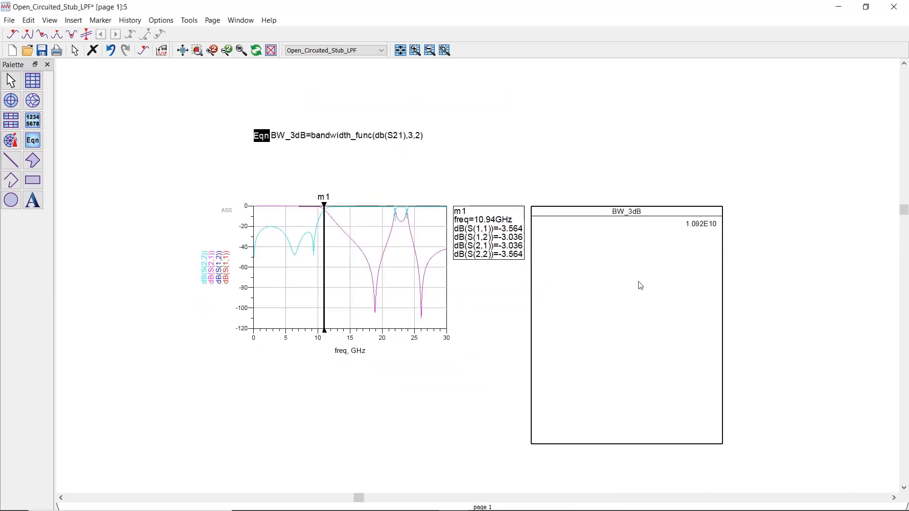
- Shrink the BW_3dB table, position it between the equation and the plot, and fit everything in view
left_click(695, 427)
left_click_drag(724, 445, 419, 190)
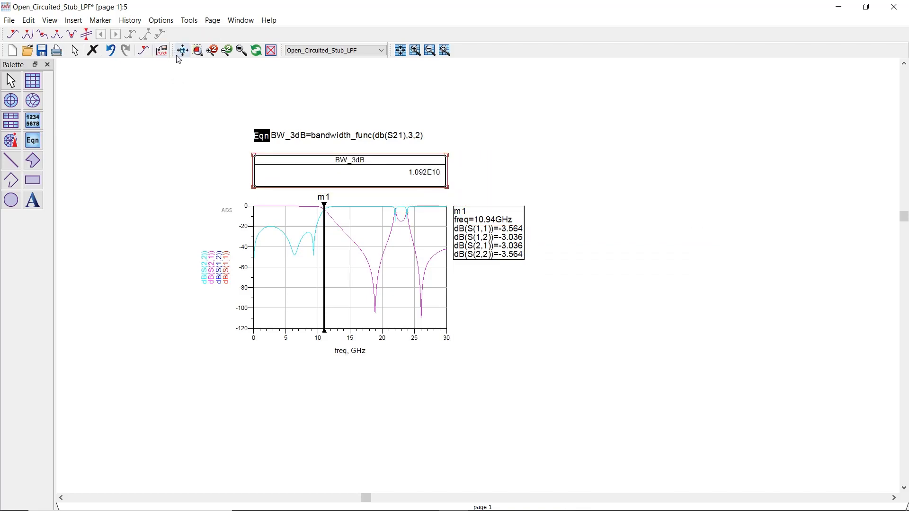
left_click(183, 51)
- Set the BW_3dB table's number format to Engineering
double_click(584, 151)
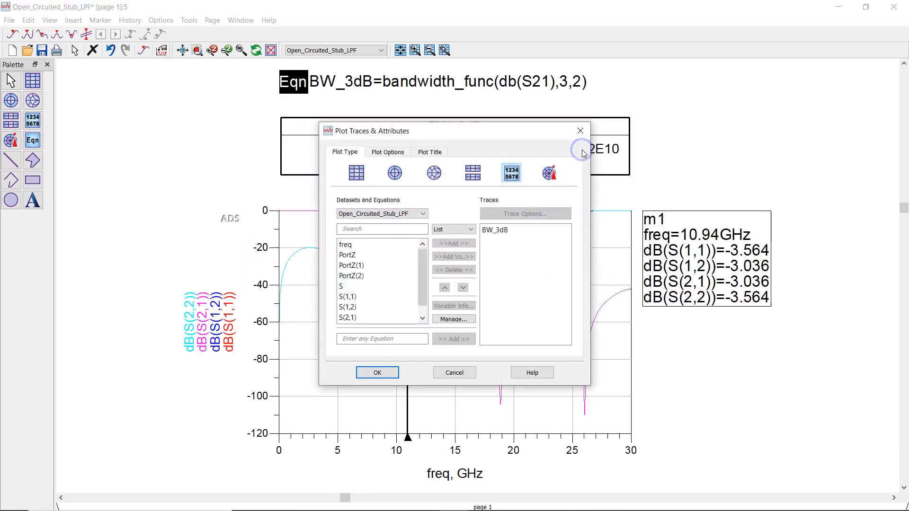
left_click(389, 152)
left_click(393, 199)
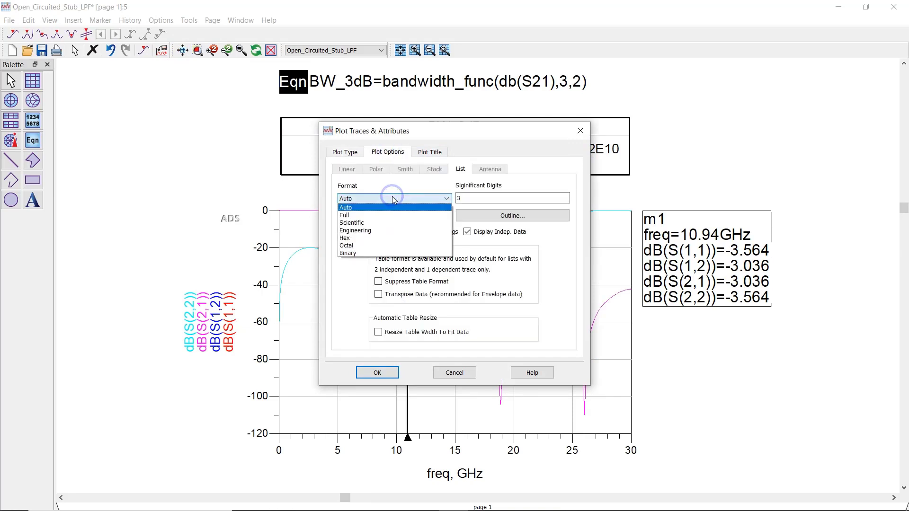
left_click(385, 231)
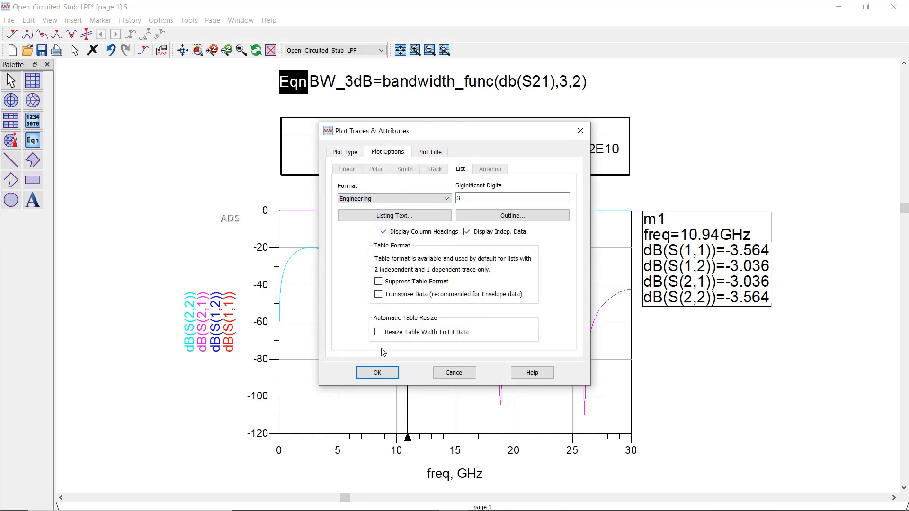
left_click(376, 372)
left_click(684, 141)
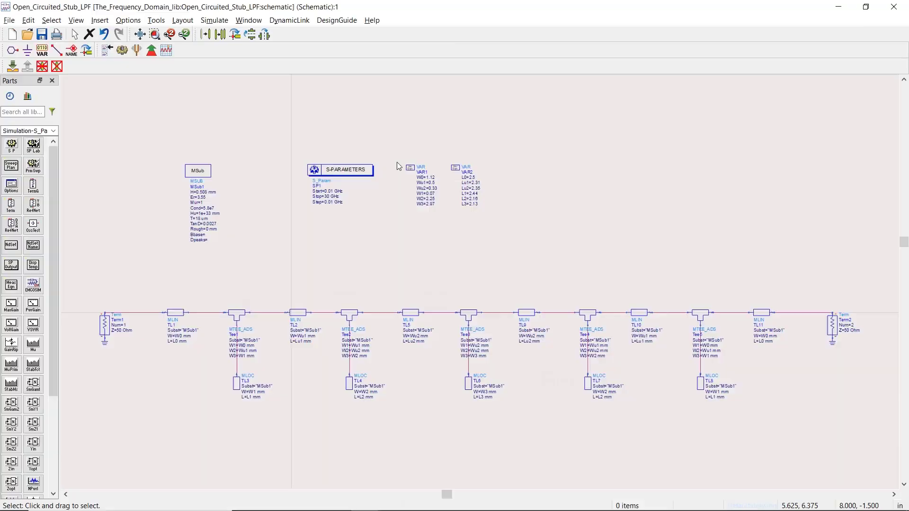
- Return to the filter schematic and place a new variable equation block beside VAR2
left_click(183, 51)
scroll(422, 231, "up", 3)
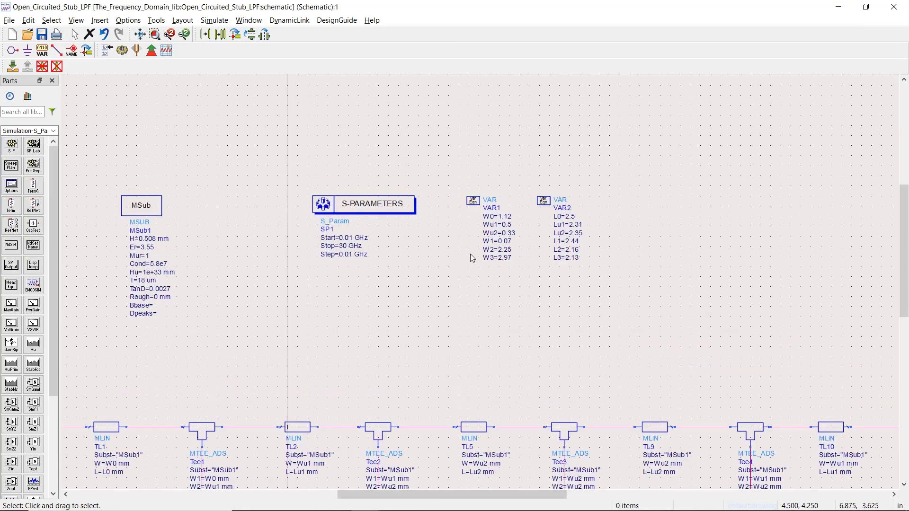
left_click_drag(432, 278, 368, 261)
left_click(42, 50)
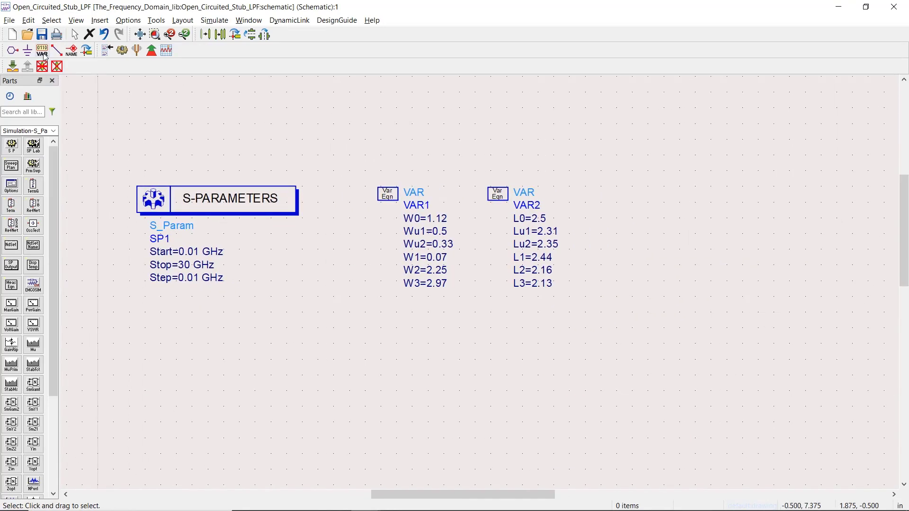
left_click(615, 194)
right_click(601, 117)
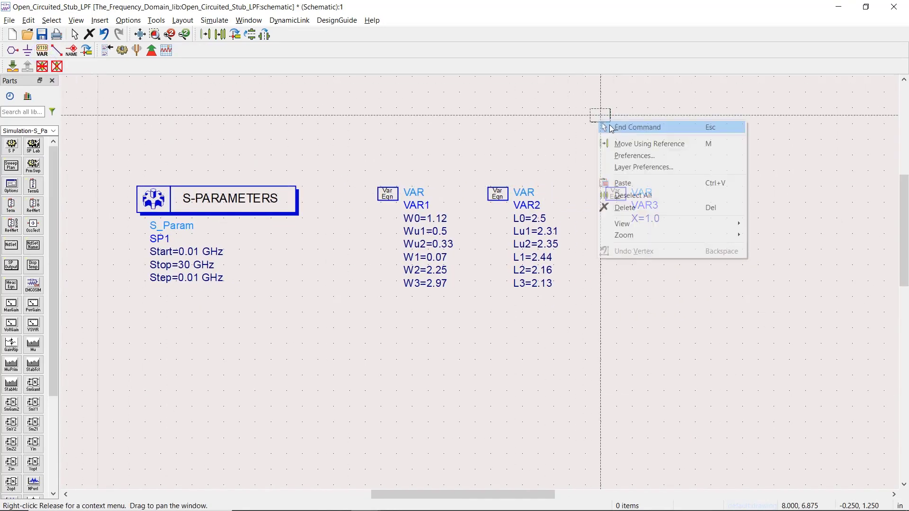
left_click(615, 127)
- Rename the new block's variable X to m and set its value to 1.092
double_click(633, 219)
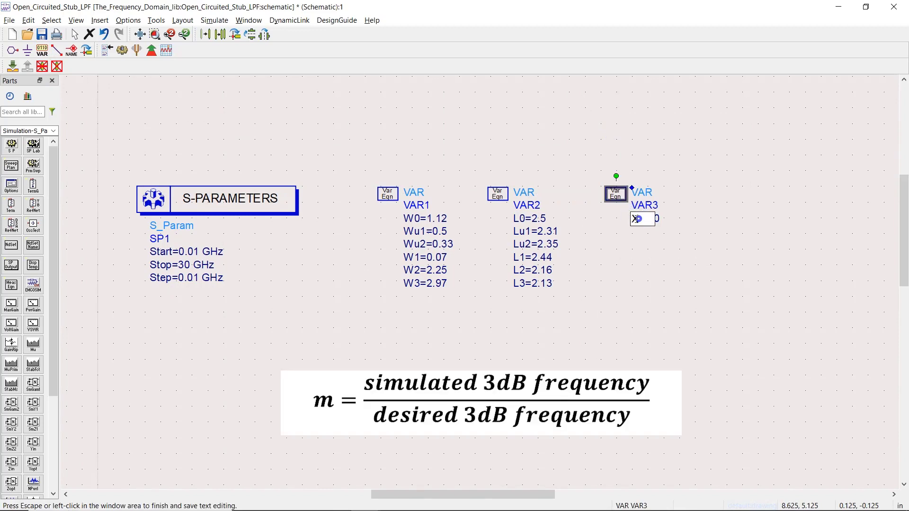
type("m")
left_click(629, 244)
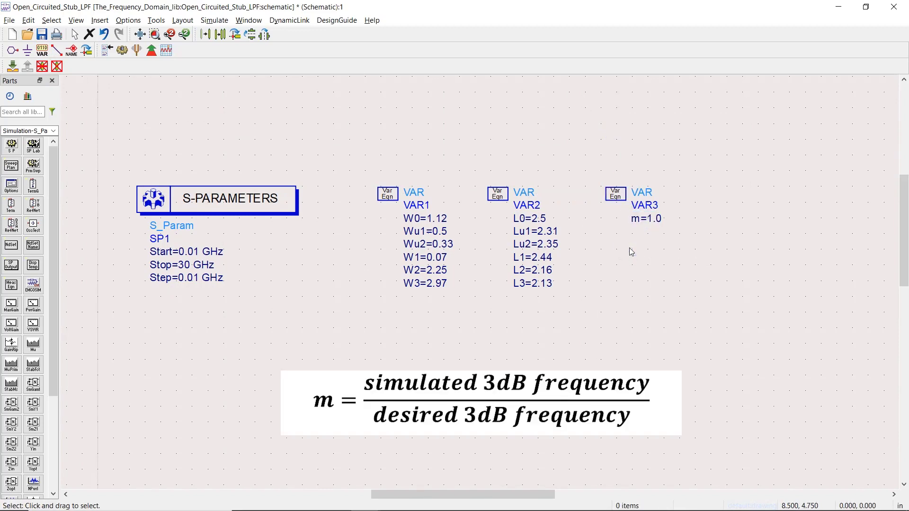
double_click(648, 219)
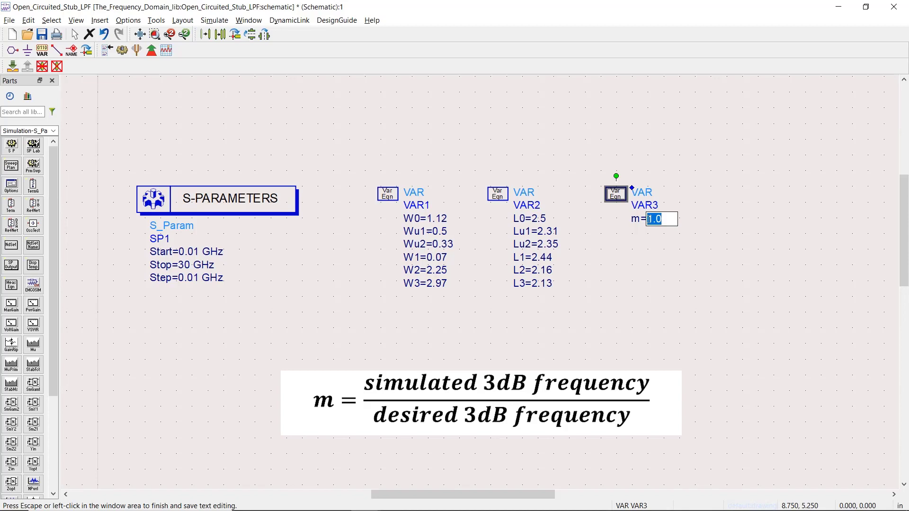
key("End")
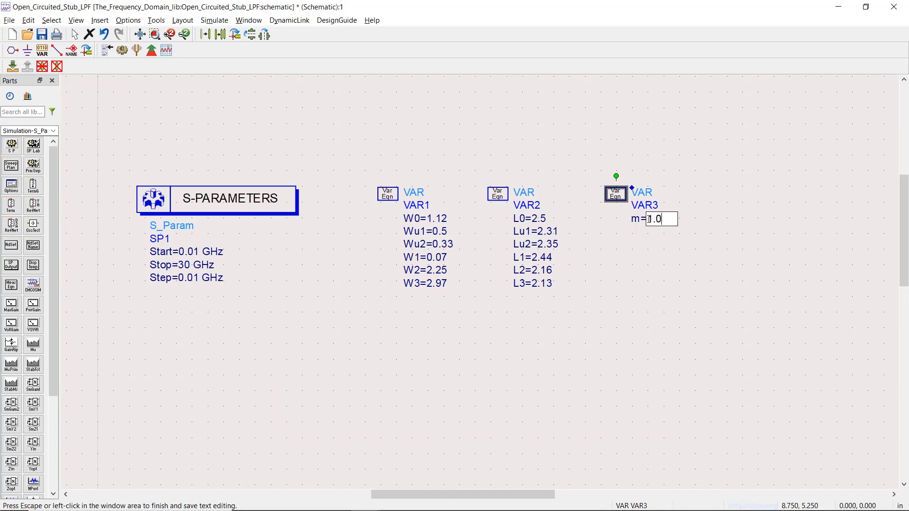
type("92")
left_click(637, 272)
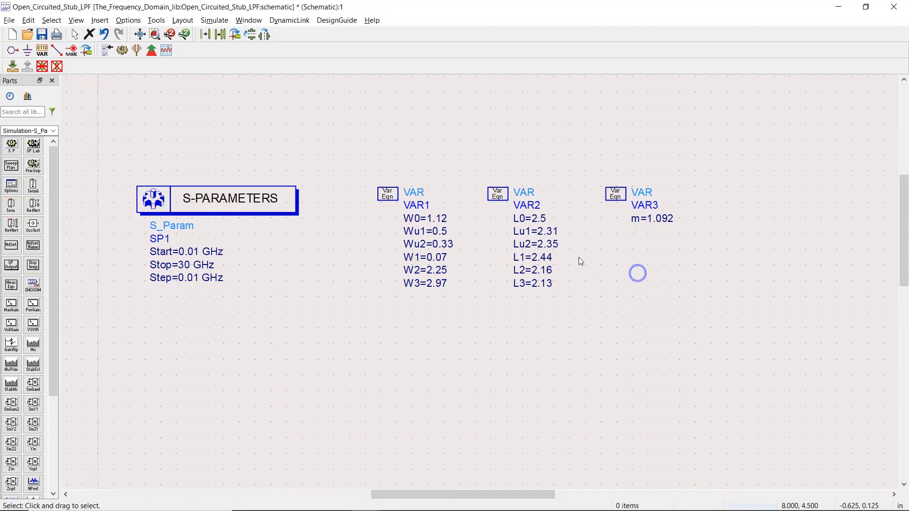
- Multiply the lengths Lu1 and Lu2 in VAR2 by m, making them 2.31*m and 2.35*m
left_click(542, 218)
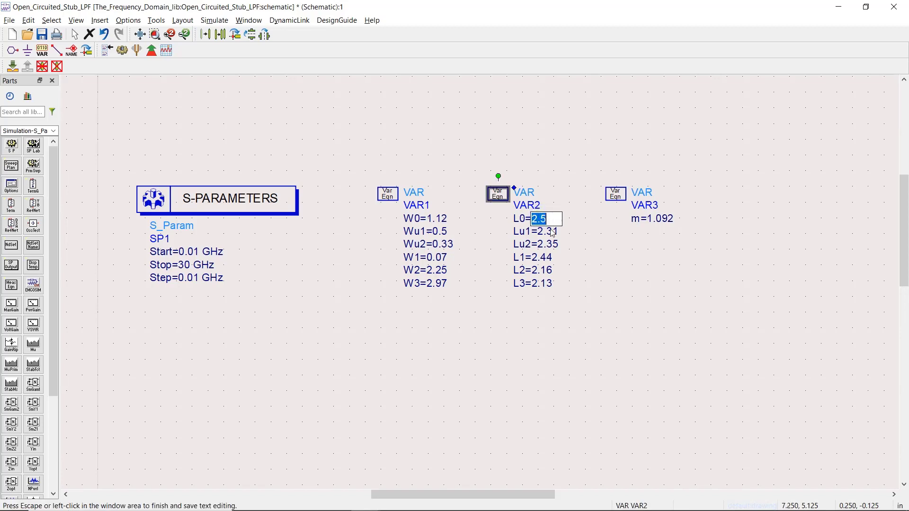
left_click(539, 230)
left_click(550, 230)
left_click(558, 231)
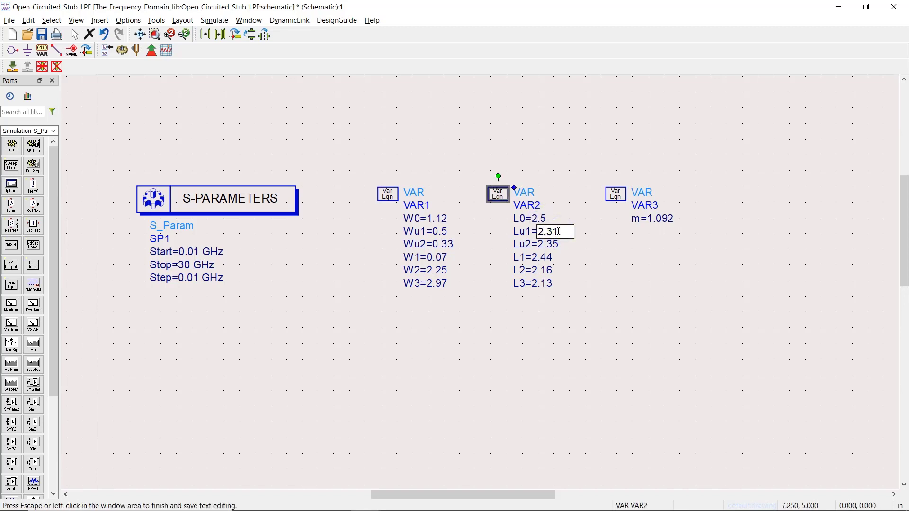
type("m")
left_click(578, 288)
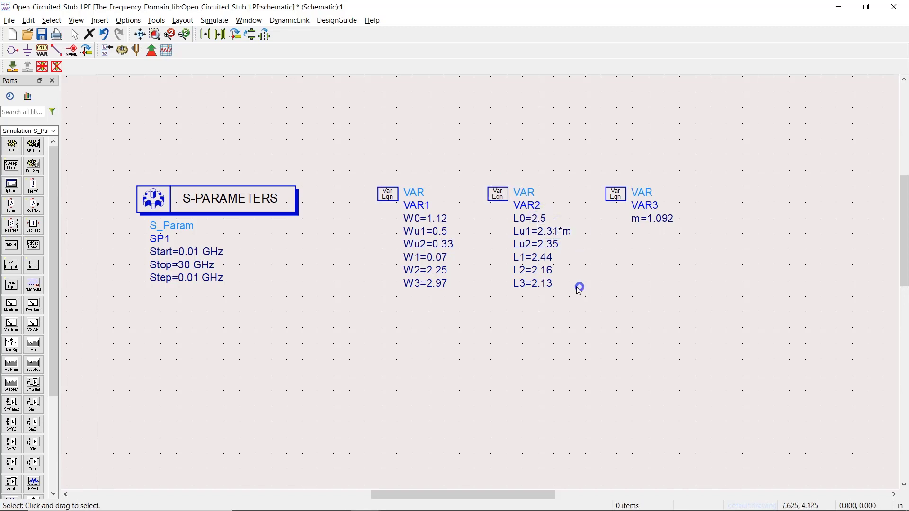
left_click(561, 244)
left_click(560, 245)
left_click(560, 246)
type("*m")
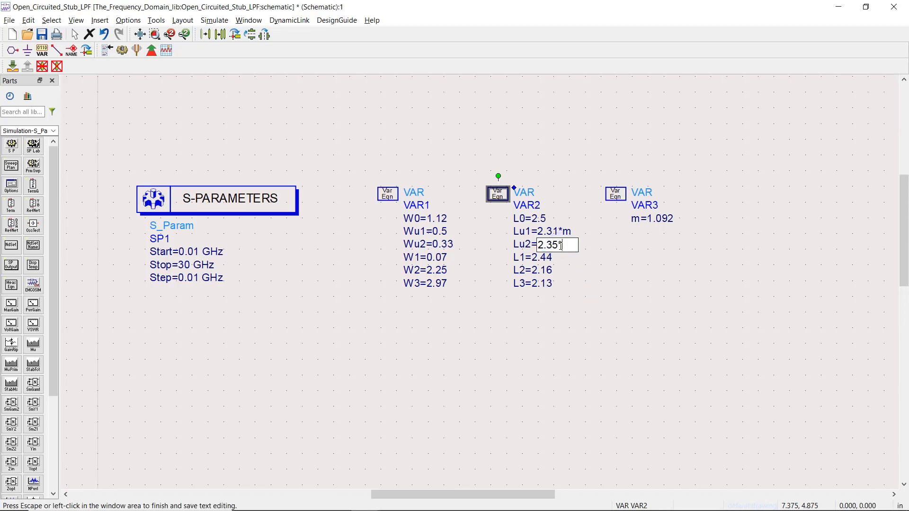
left_click(542, 300)
- Multiply the lengths L1 and L2 in VAR2 by m, making them 2.44*m and 2.16*m
left_click(554, 257)
left_click(555, 256)
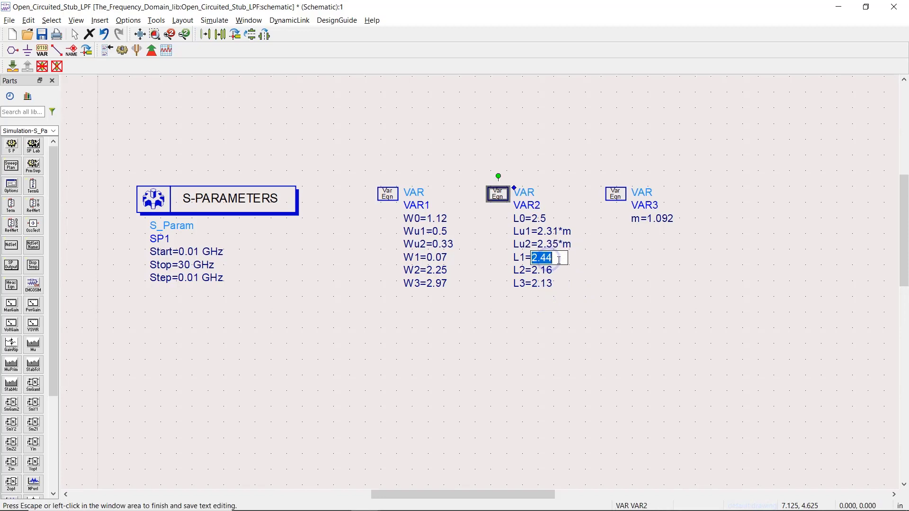
left_click(555, 256)
type("*m")
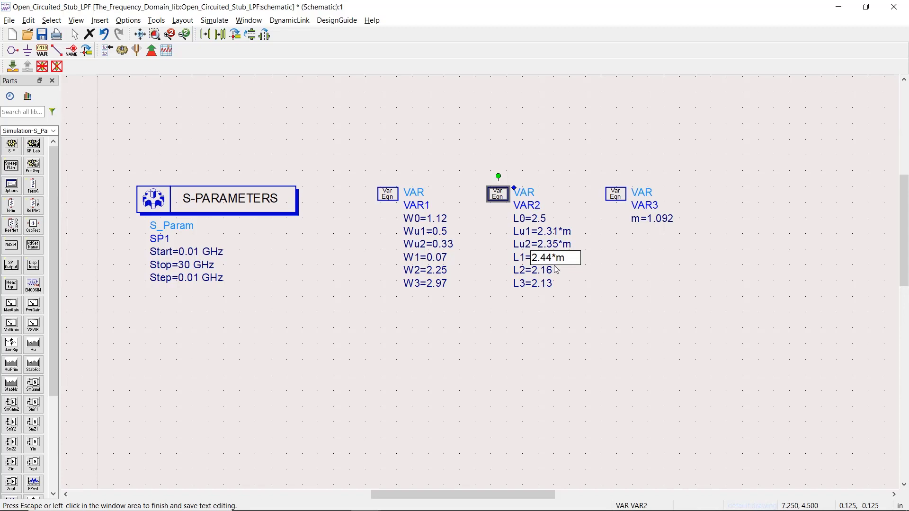
left_click(547, 272)
left_click(554, 269)
left_click(555, 270)
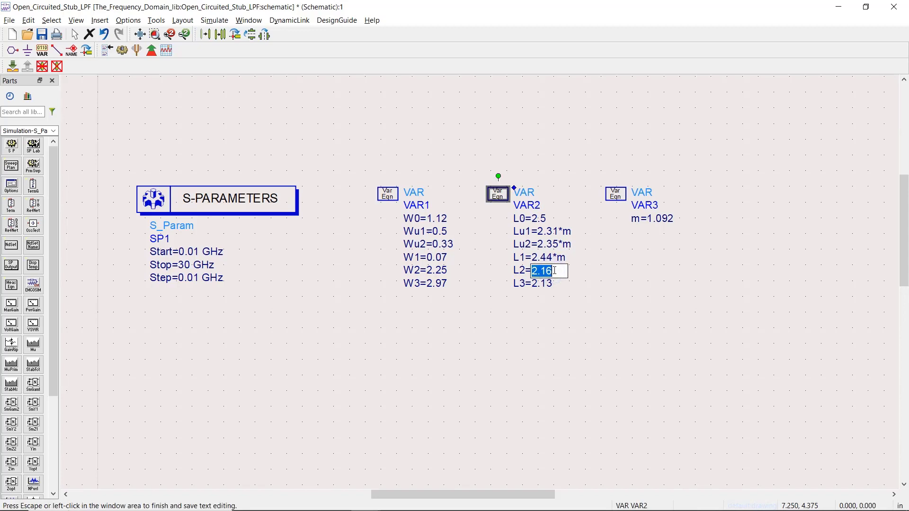
left_click(555, 270)
type("*m")
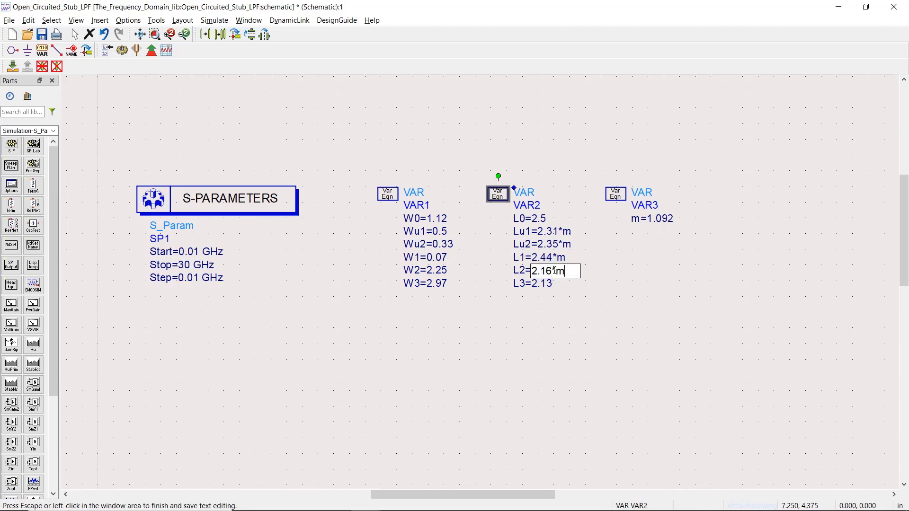
- Multiply the length L3 in VAR2 by m, making it 2.13*m
left_click(539, 284)
left_click(556, 286)
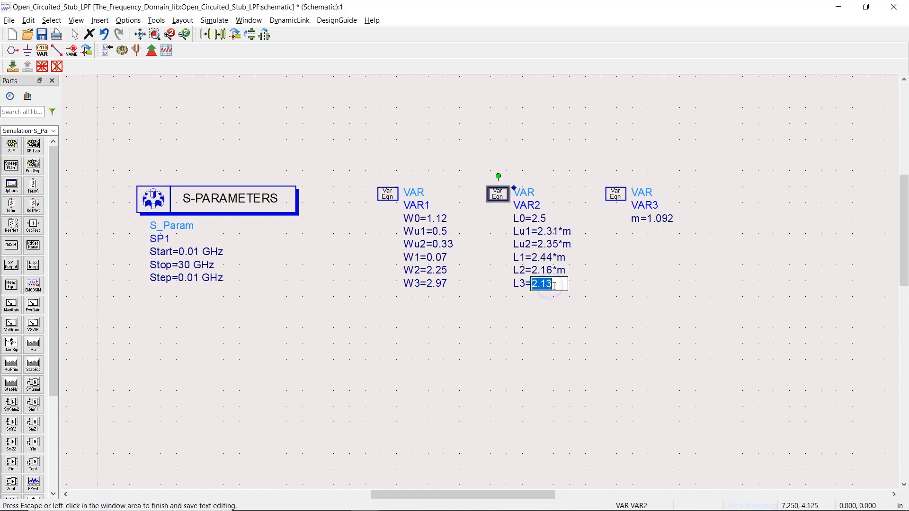
left_click(552, 285)
type("*m")
left_click(544, 332)
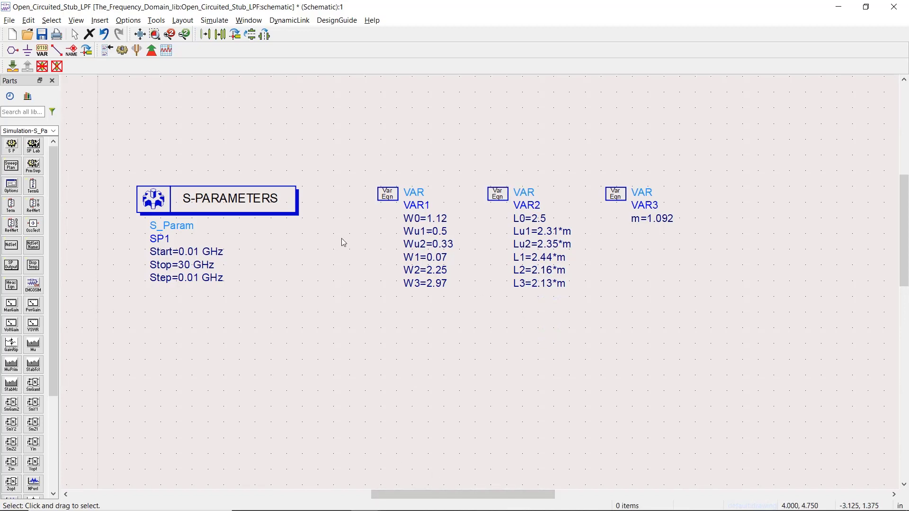
- Turn on trace history in the Open_Circuited_Stub_LPF data display and return to the schematic
mouse_move(403, 510)
left_click(457, 503)
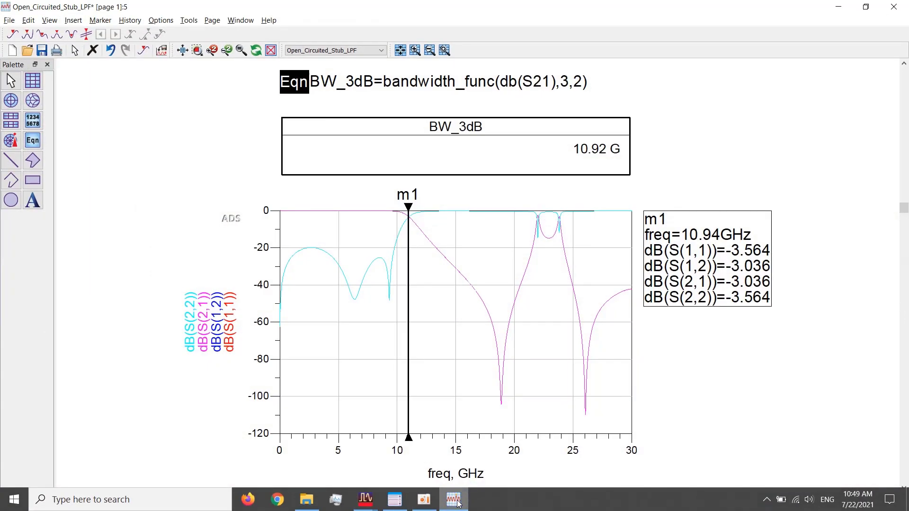
left_click(129, 20)
left_click(131, 31)
left_click(849, 6)
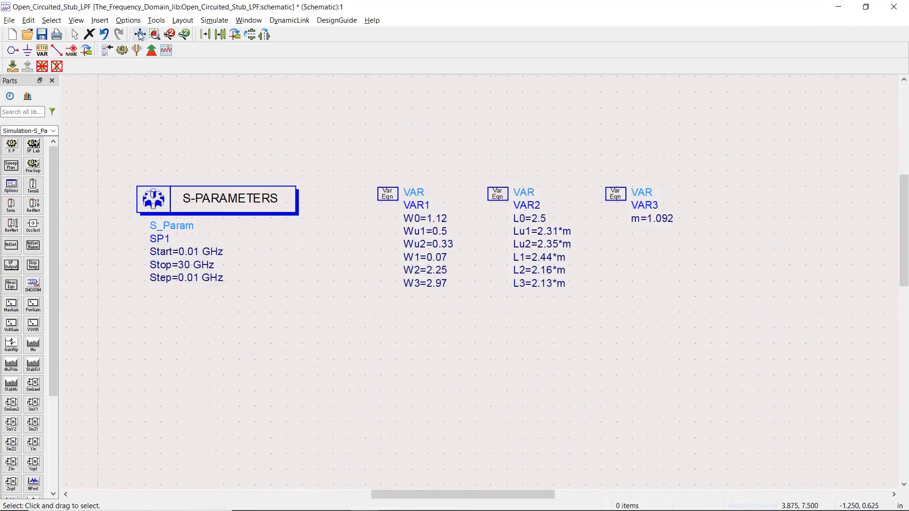
- Simulate the schematic with the scaled lengths and save the maximized data display
left_click(122, 51)
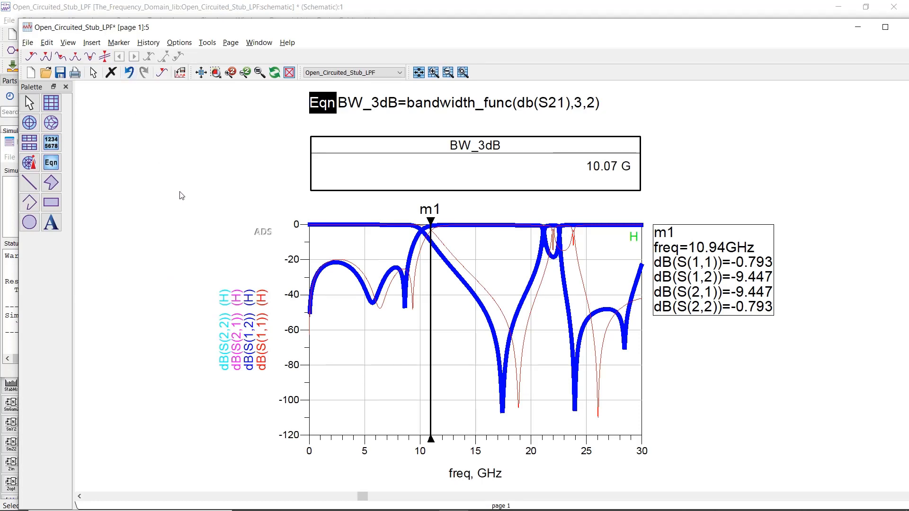
double_click(293, 27)
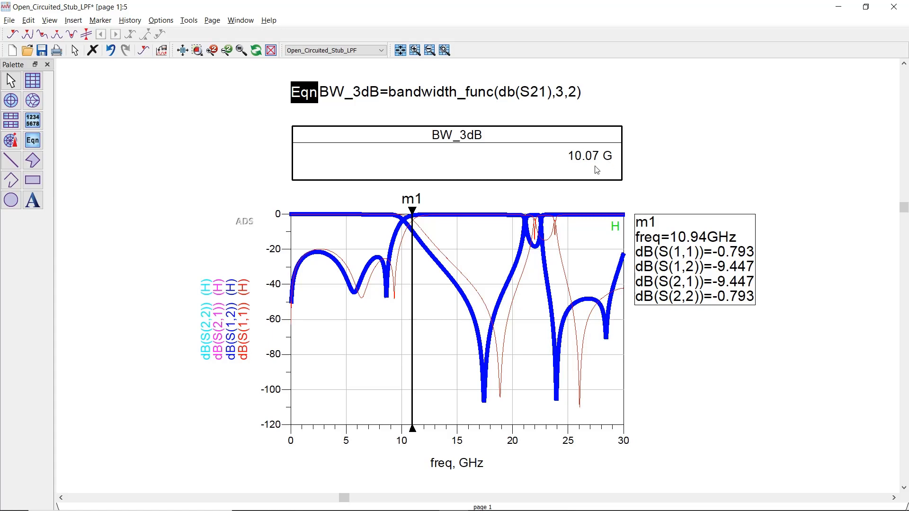
left_click(48, 53)
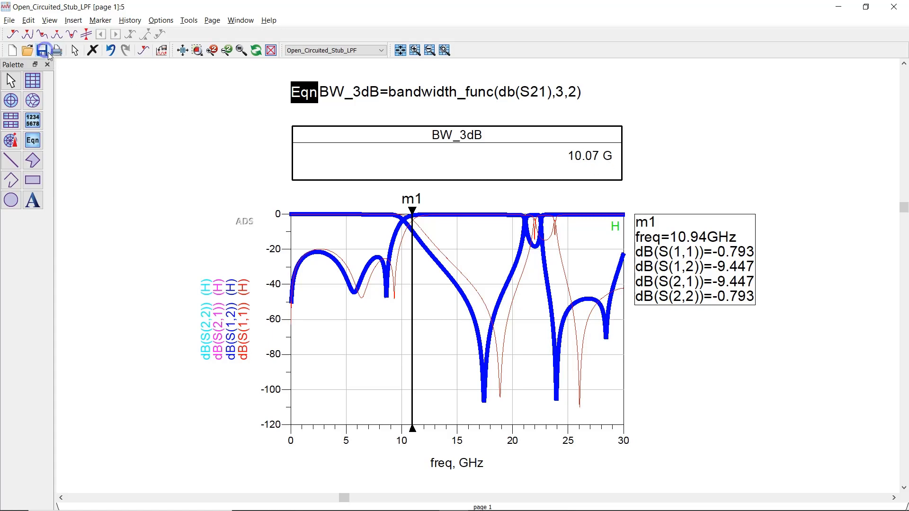